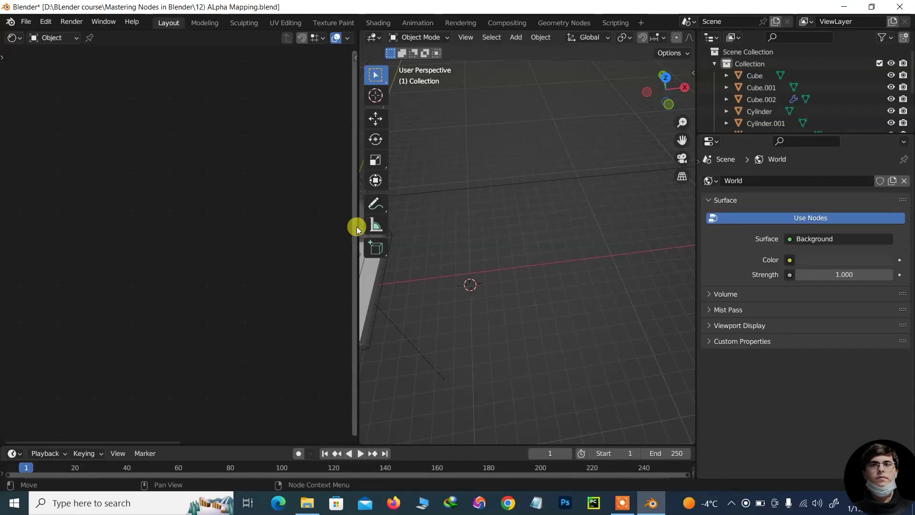
Step: Widen the 3D viewport and switch it to Rendered viewport shading
{"action": "mouse_move", "coordinate": [355, 228]}
{"action": "left_mouse_down"}
{"action": "mouse_move", "coordinate": [119, 234]}
{"action": "mouse_move", "coordinate": [163, 235]}
{"action": "left_mouse_up"}
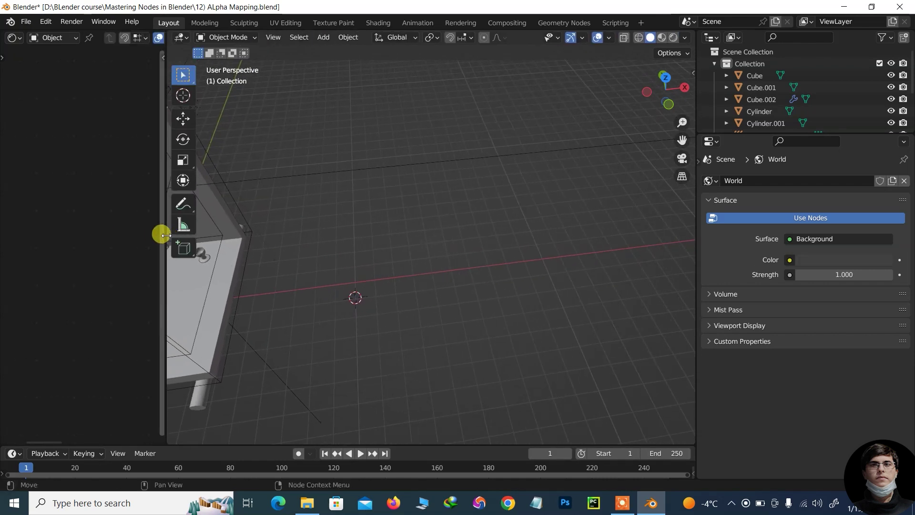
{"action": "left_click", "coordinate": [672, 38]}
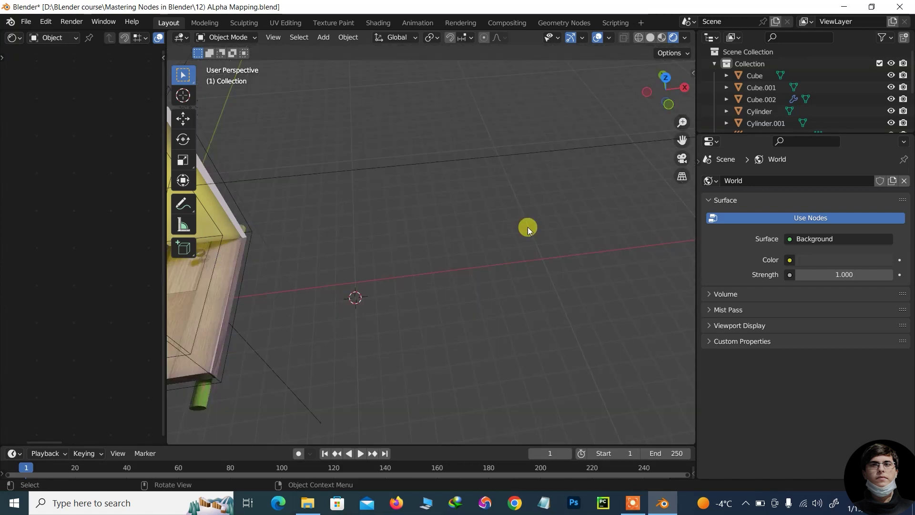
Step: Add a plane mesh, Plane.001, and view it from the top, centred in view
{"action": "key", "text": "shift+a"}
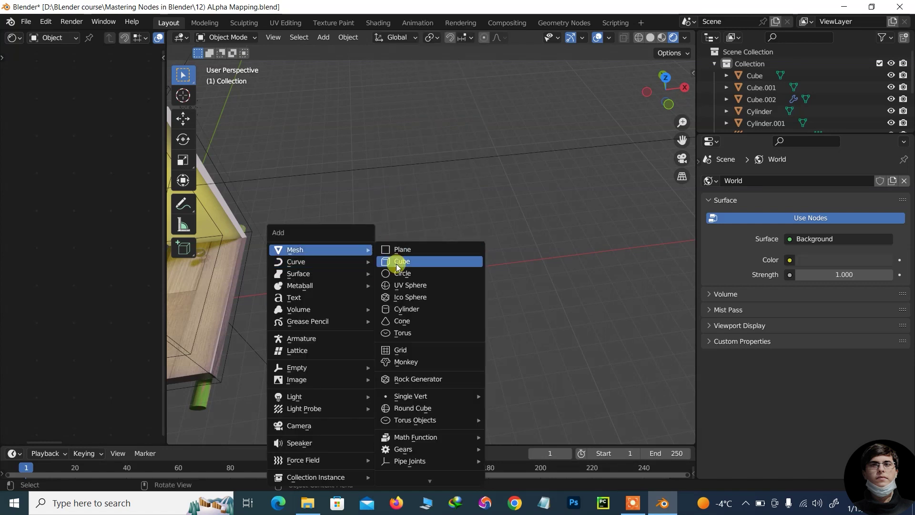
{"action": "left_click", "coordinate": [404, 250]}
{"action": "left_click_drag", "start_coordinate": [666, 90], "coordinate": [669, 106]}
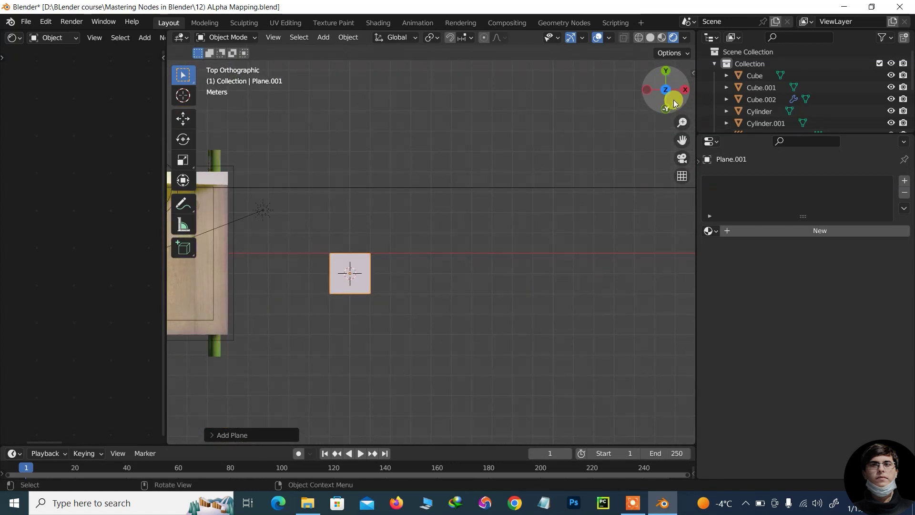
{"action": "mouse_move", "coordinate": [682, 139]}
{"action": "left_mouse_down"}
{"action": "mouse_move", "coordinate": [680, 96]}
{"action": "mouse_move", "coordinate": [682, 140]}
{"action": "mouse_move", "coordinate": [682, 115]}
{"action": "left_mouse_up"}
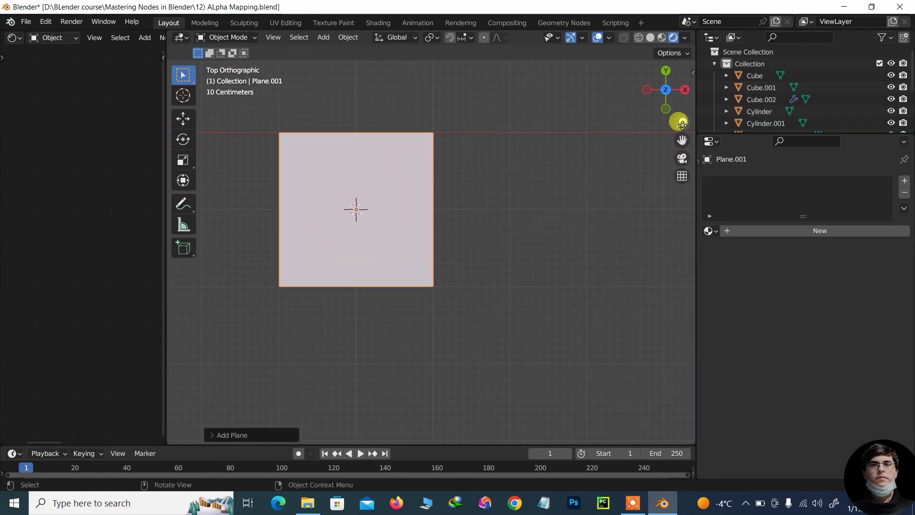
Step: Create a new material named 'gradient texture' for Plane.001 and widen the left editor
{"action": "left_click", "coordinate": [752, 230]}
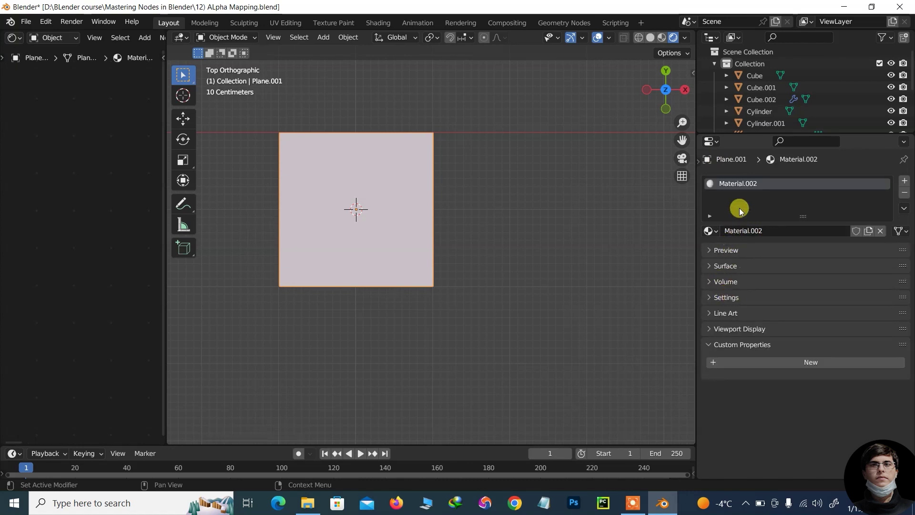
{"action": "left_click", "coordinate": [762, 231]}
{"action": "type", "text": "gradient texture"}
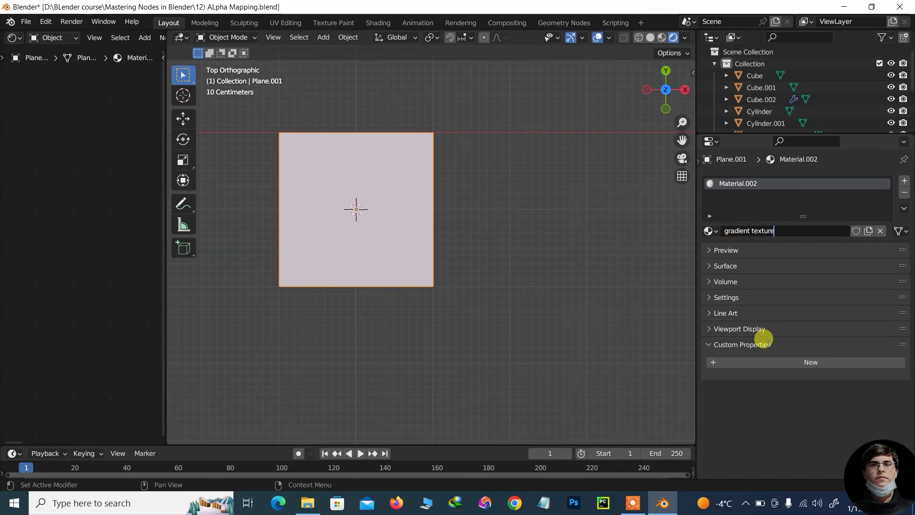
{"action": "key", "text": "Return"}
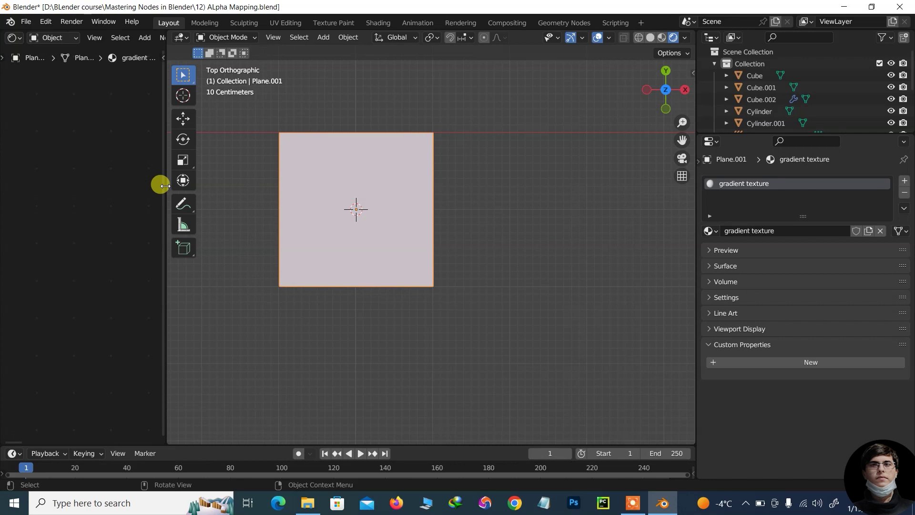
{"action": "left_click_drag", "start_coordinate": [163, 184], "coordinate": [239, 188]}
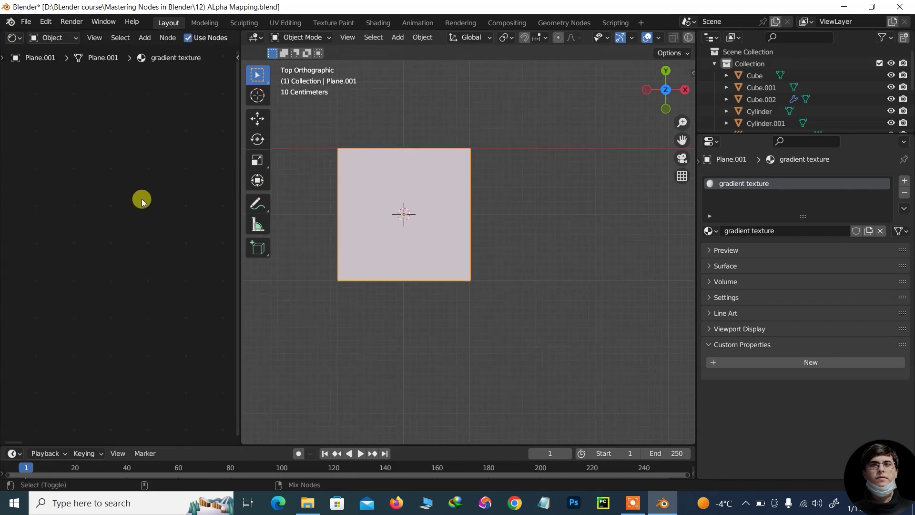
Step: Add a Material Output and a Principled BSDF, linking BSDF into Surface
{"action": "key", "text": "shift+a"}
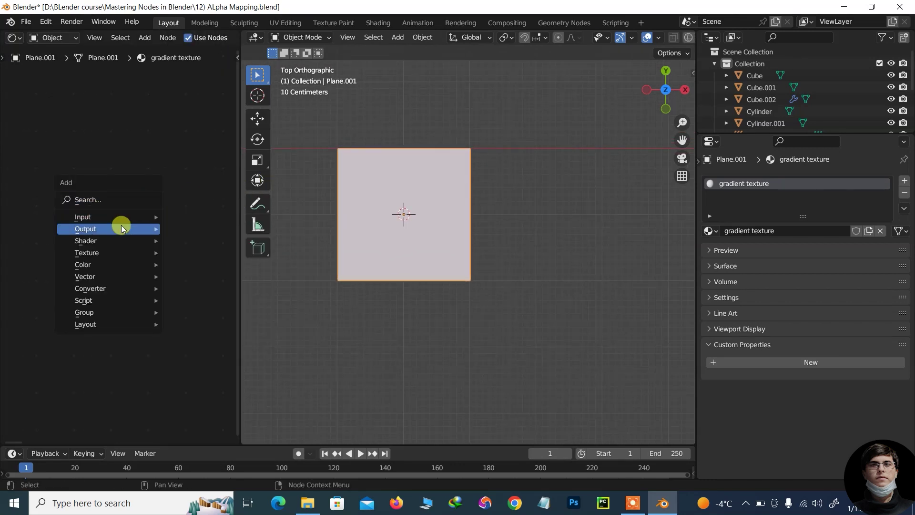
{"action": "mouse_move", "coordinate": [85, 229]}
{"action": "left_click", "coordinate": [192, 242]}
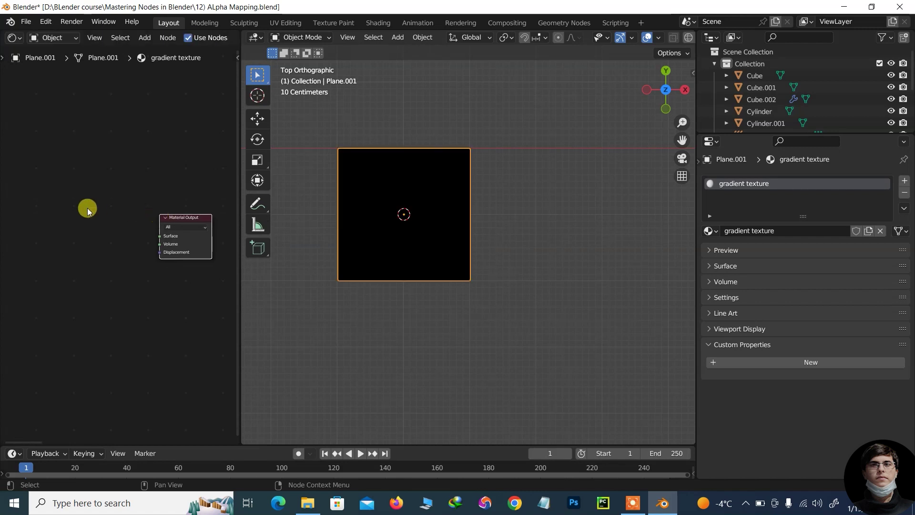
{"action": "key", "text": "shift+a"}
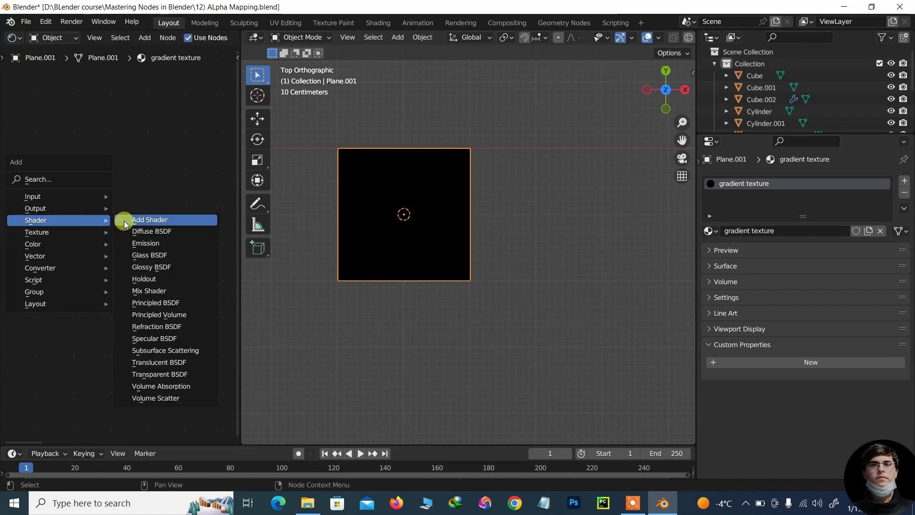
{"action": "left_click", "coordinate": [167, 305]}
{"action": "left_click", "coordinate": [54, 203]}
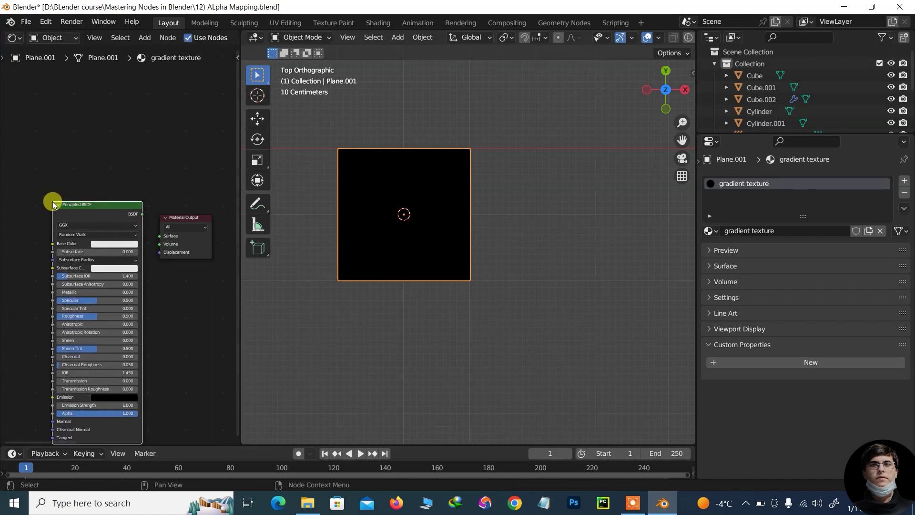
{"action": "left_click", "coordinate": [121, 208], "text": "ctrl+shift"}
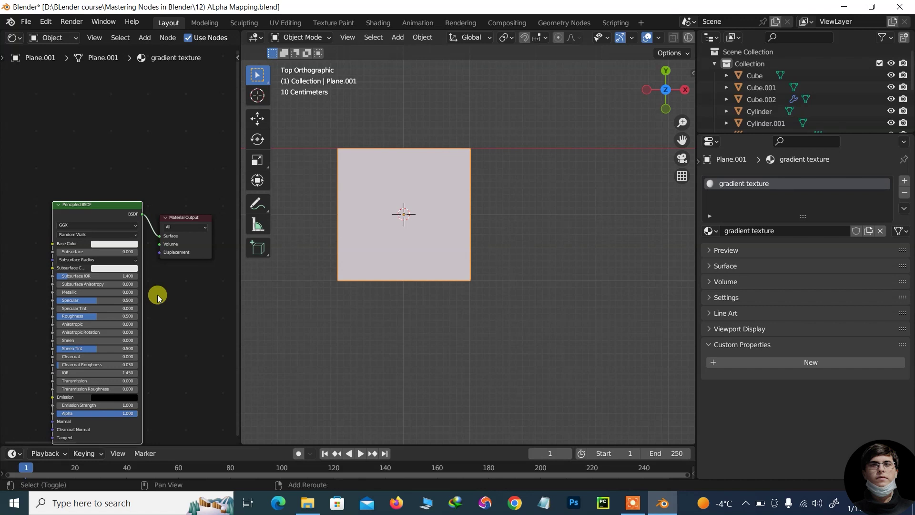
{"action": "middle_click_drag", "start_coordinate": [157, 294], "coordinate": [213, 297]}
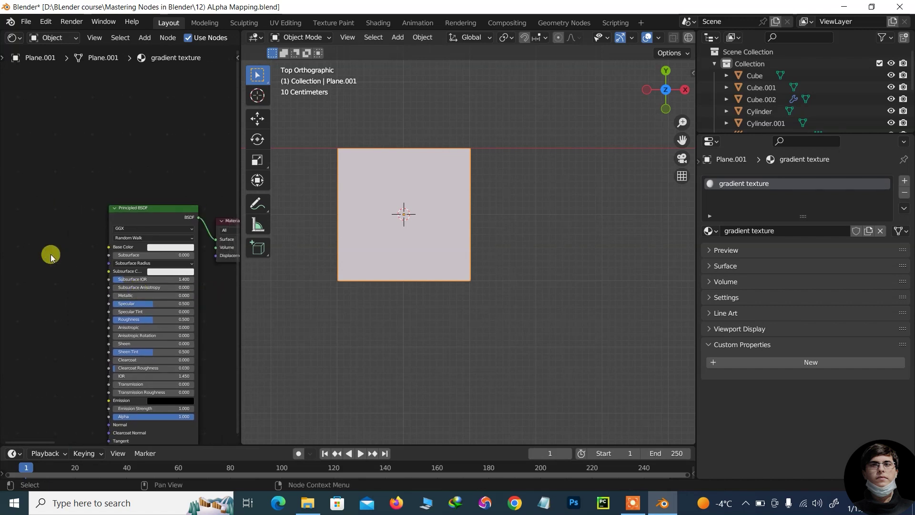
Step: Add a Gradient Texture node, found by searching 'grad', to the left of the BSDF
{"action": "key", "text": "shift+a"}
{"action": "left_click", "coordinate": [62, 214]}
{"action": "type", "text": "grad"}
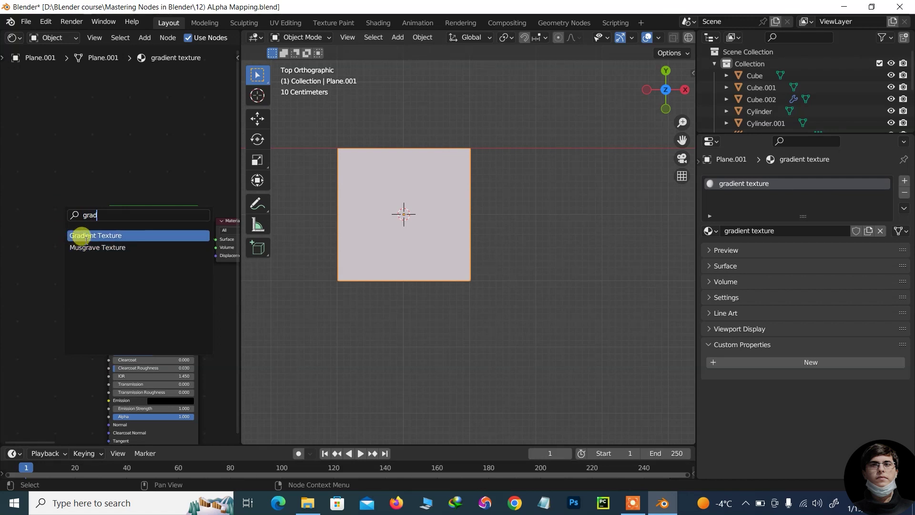
{"action": "left_click", "coordinate": [88, 234]}
{"action": "left_click", "coordinate": [55, 254]}
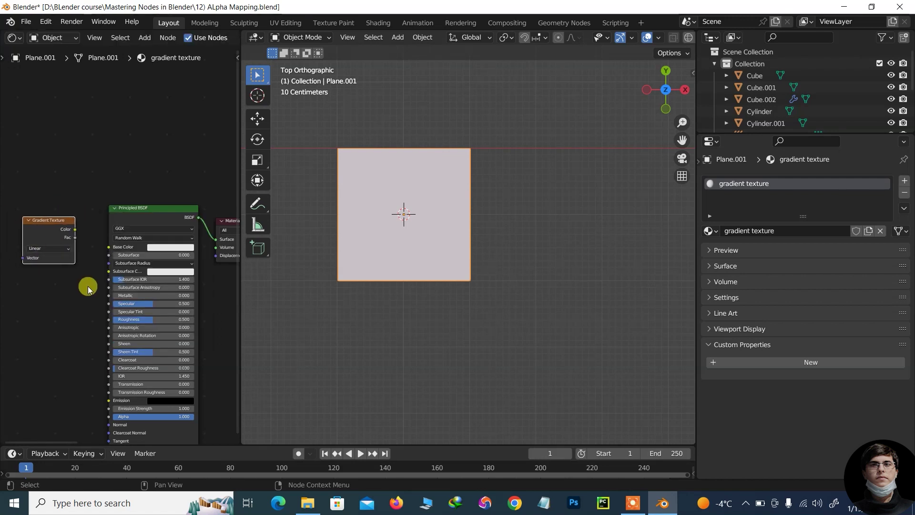
Step: Link the Gradient Texture's Color to Base Color and attach a Mapping node with Ctrl+T
{"action": "key", "text": "shift+a"}
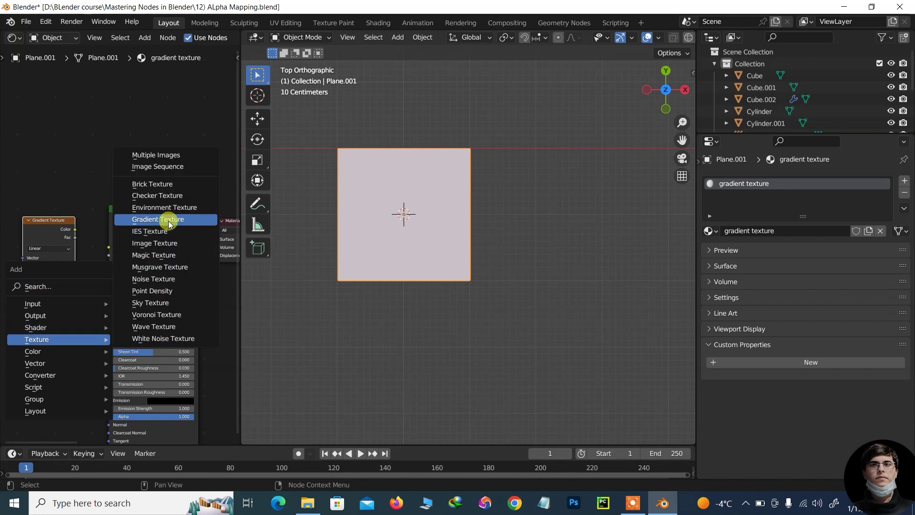
{"action": "mouse_move", "coordinate": [84, 302]}
{"action": "middle_mouse_down"}
{"action": "mouse_move", "coordinate": [165, 320]}
{"action": "mouse_move", "coordinate": [140, 320]}
{"action": "middle_mouse_up"}
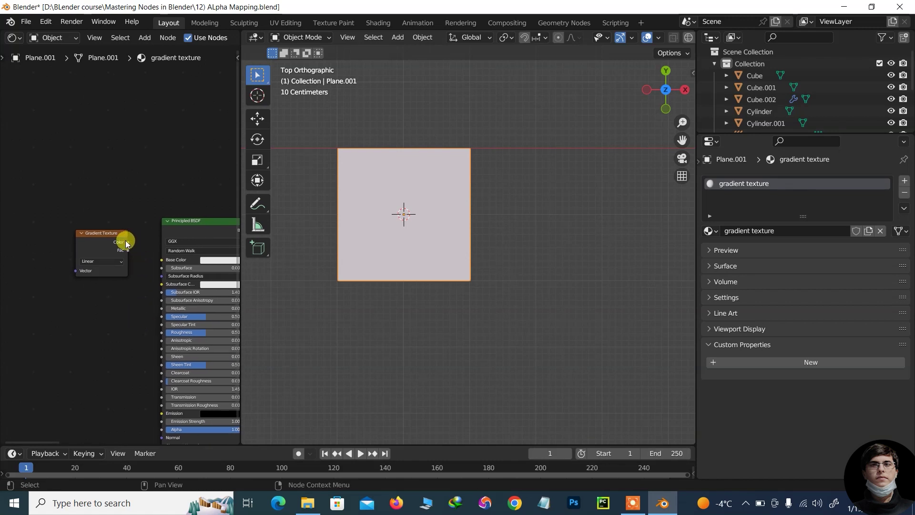
{"action": "left_click_drag", "start_coordinate": [132, 246], "coordinate": [158, 265]}
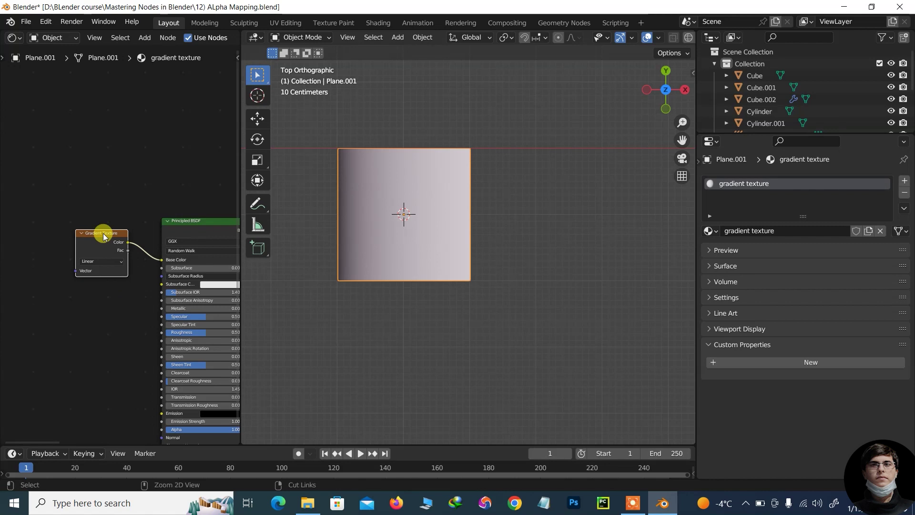
{"action": "key", "text": "ctrl+t"}
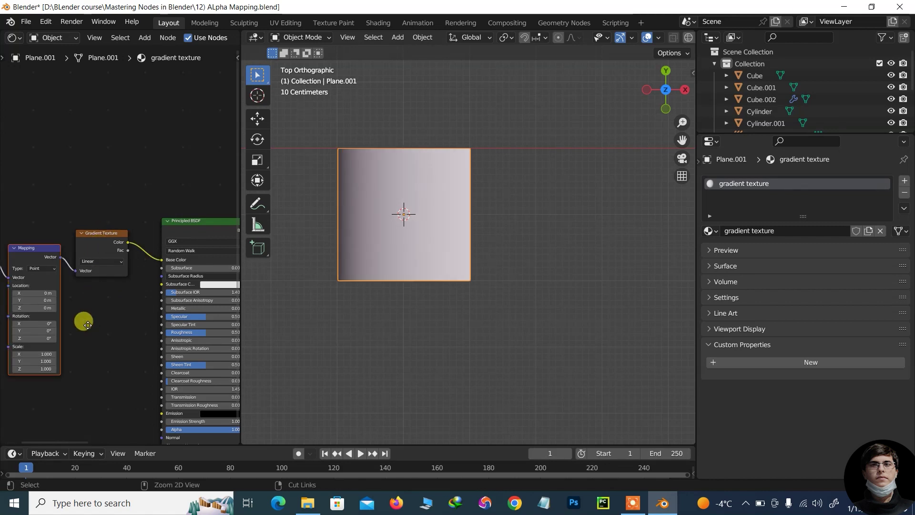
Step: Reposition the Texture Coordinate, Mapping and Gradient Texture nodes
{"action": "mouse_move", "coordinate": [88, 329]}
{"action": "middle_mouse_down"}
{"action": "mouse_move", "coordinate": [178, 316]}
{"action": "mouse_move", "coordinate": [101, 297]}
{"action": "middle_mouse_up"}
{"action": "mouse_move", "coordinate": [67, 233]}
{"action": "left_mouse_down"}
{"action": "mouse_move", "coordinate": [60, 219]}
{"action": "mouse_move", "coordinate": [104, 222]}
{"action": "left_mouse_up"}
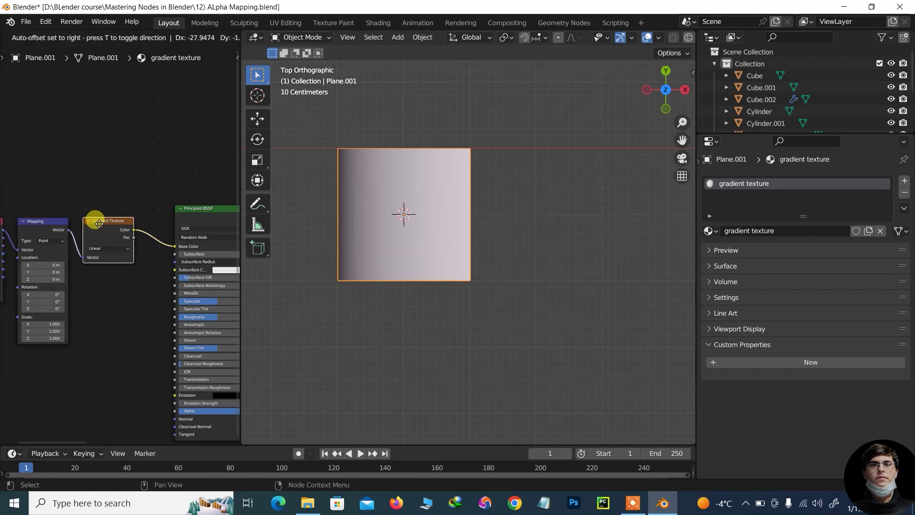
{"action": "left_click_drag", "start_coordinate": [185, 208], "coordinate": [201, 208]}
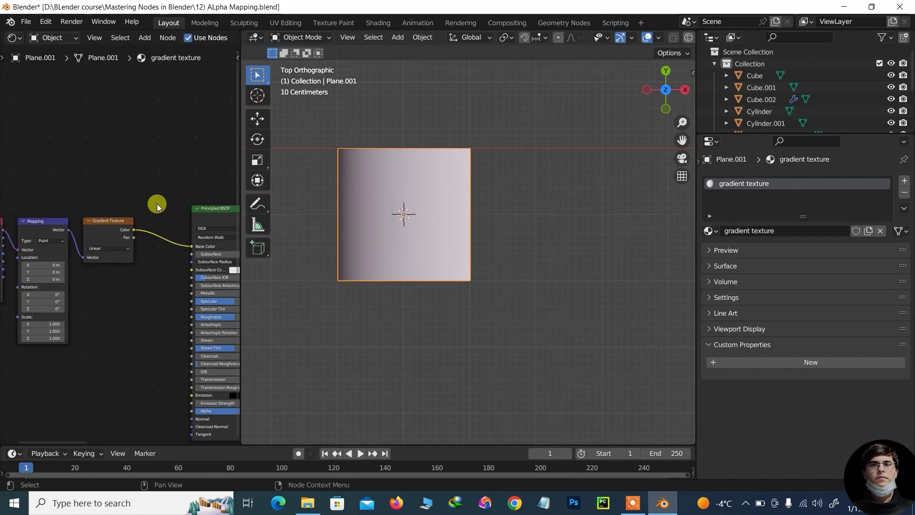
Step: Insert a ColorRamp, found by searching 'color', after the Gradient Texture's Color output
{"action": "key", "text": "shift+a"}
{"action": "left_click", "coordinate": [139, 239]}
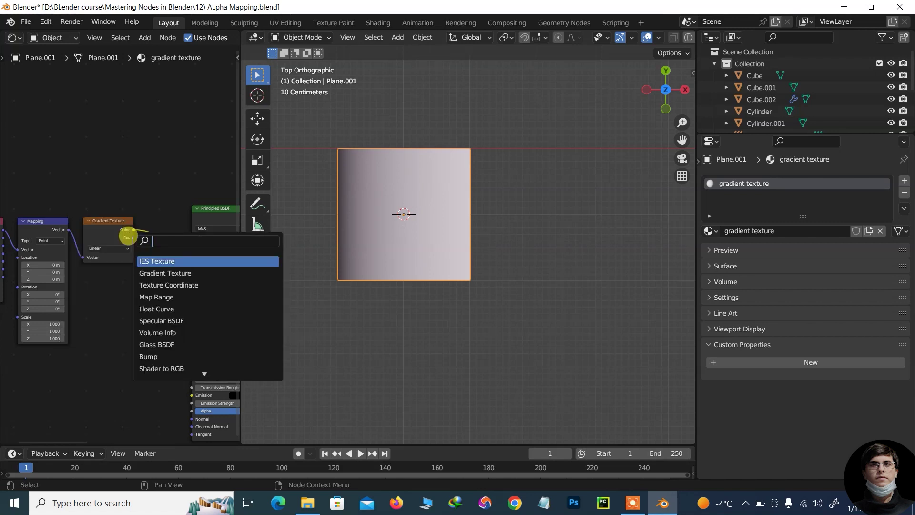
{"action": "type", "text": "color"}
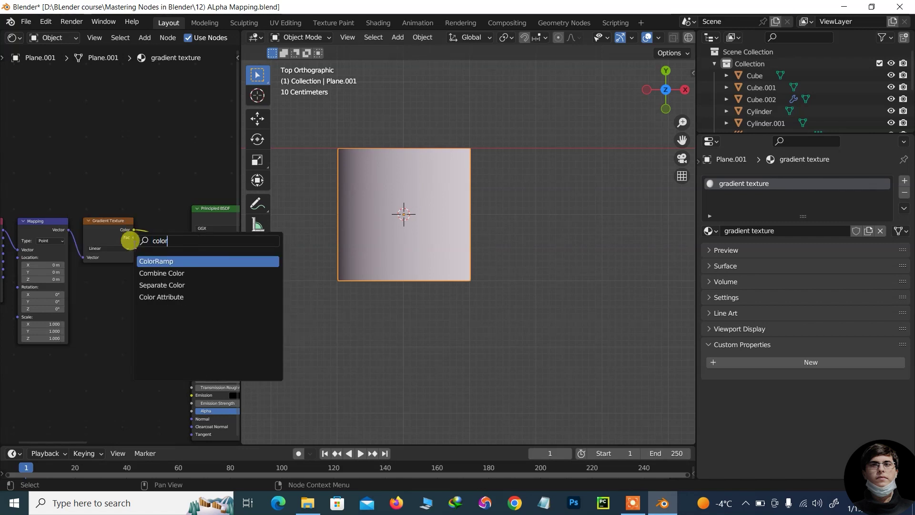
{"action": "left_click", "coordinate": [156, 261]}
{"action": "left_click", "coordinate": [161, 236]}
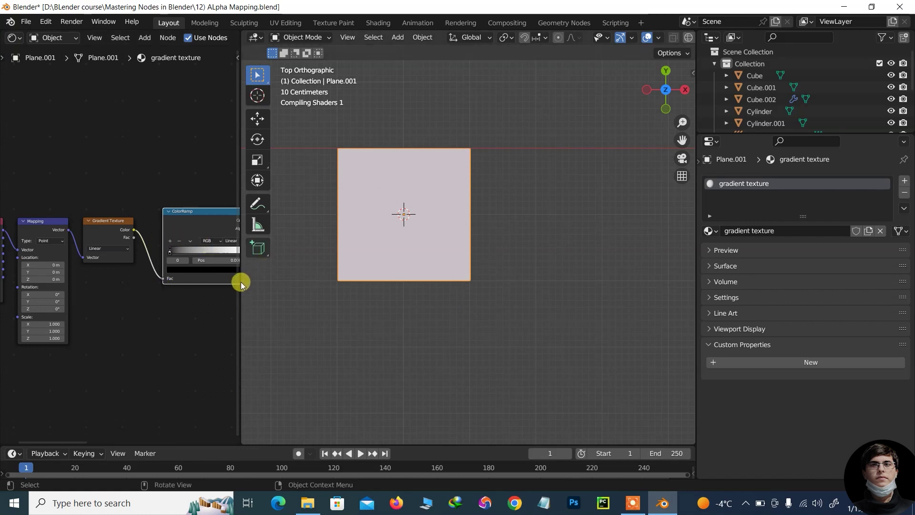
Step: Make the ColorRamp's first stop a bright red
{"action": "left_click_drag", "start_coordinate": [239, 285], "coordinate": [303, 285]}
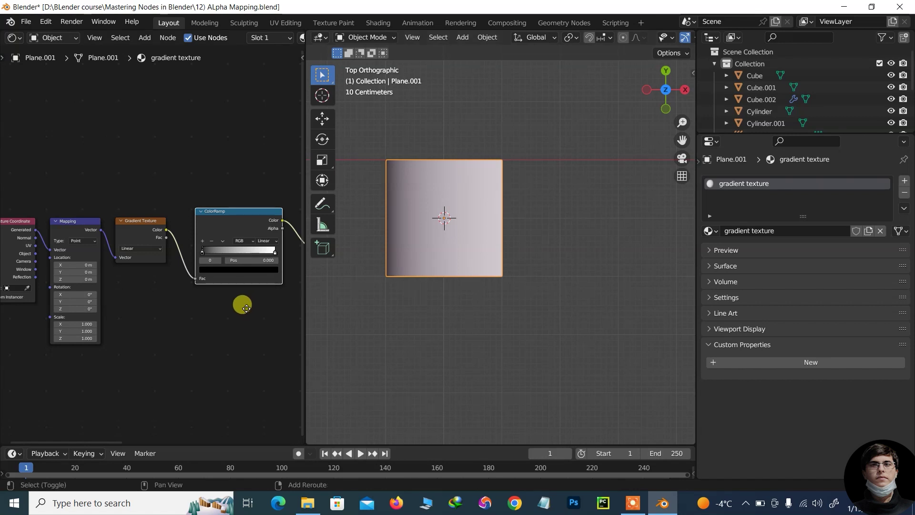
{"action": "middle_click_drag", "start_coordinate": [242, 305], "coordinate": [124, 296]}
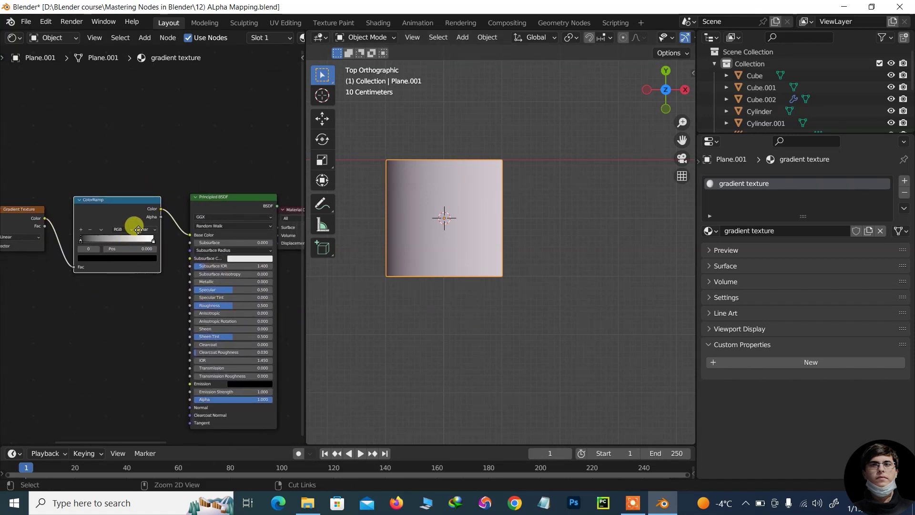
{"action": "scroll", "coordinate": [137, 229], "scroll_direction": "up", "scroll_amount": 3}
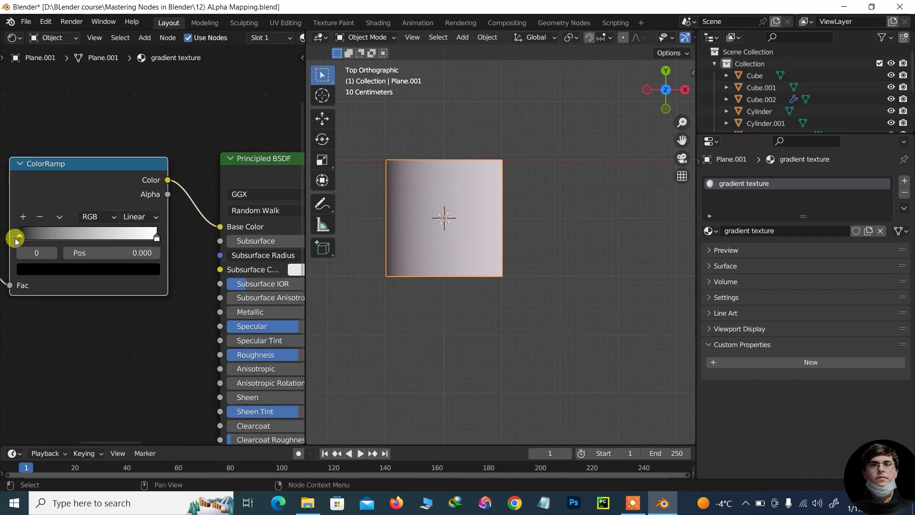
{"action": "left_click", "coordinate": [35, 268]}
{"action": "left_click_drag", "start_coordinate": [129, 162], "coordinate": [130, 109]}
{"action": "mouse_move", "coordinate": [89, 161]}
{"action": "left_mouse_down"}
{"action": "mouse_move", "coordinate": [54, 174]}
{"action": "mouse_move", "coordinate": [72, 170]}
{"action": "left_mouse_up"}
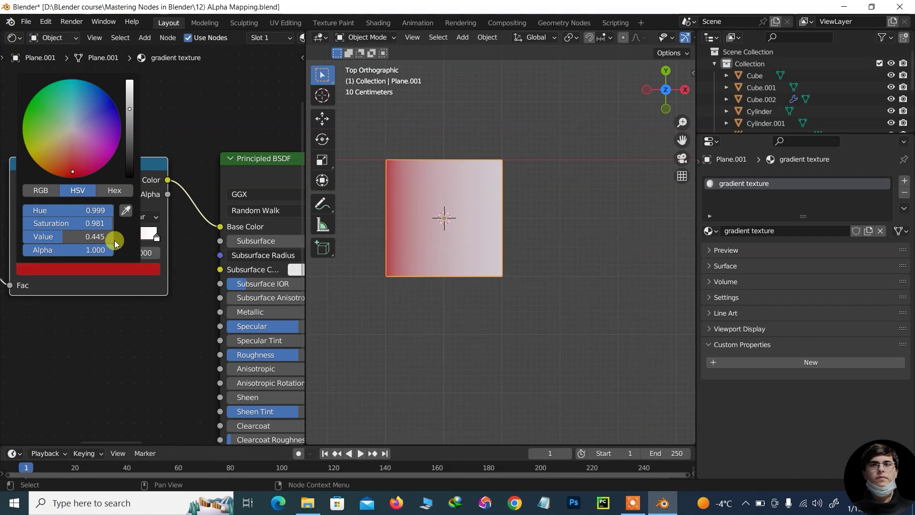
Step: Set the ColorRamp's right stop to blue
{"action": "left_click", "coordinate": [157, 238]}
{"action": "left_click", "coordinate": [133, 270]}
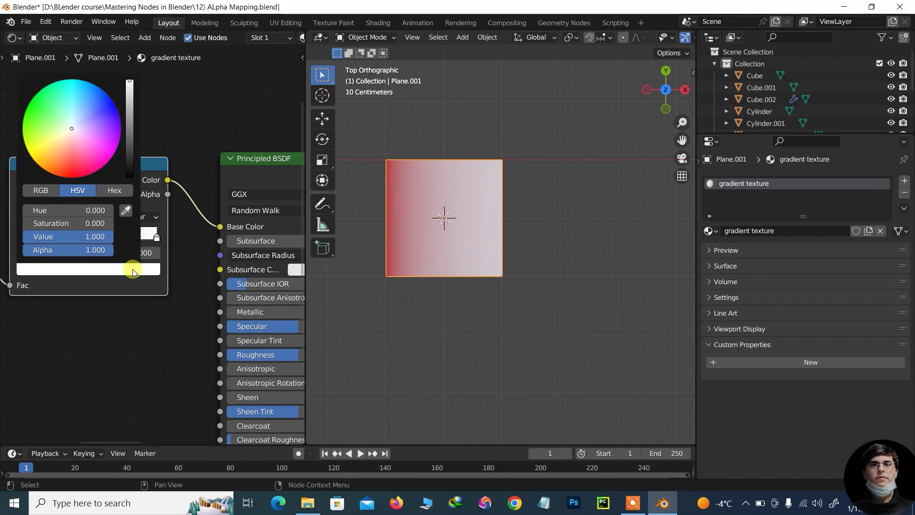
{"action": "mouse_move", "coordinate": [110, 141]}
{"action": "left_mouse_down"}
{"action": "mouse_move", "coordinate": [106, 107]}
{"action": "mouse_move", "coordinate": [28, 152]}
{"action": "mouse_move", "coordinate": [86, 143]}
{"action": "mouse_move", "coordinate": [116, 106]}
{"action": "left_mouse_up"}
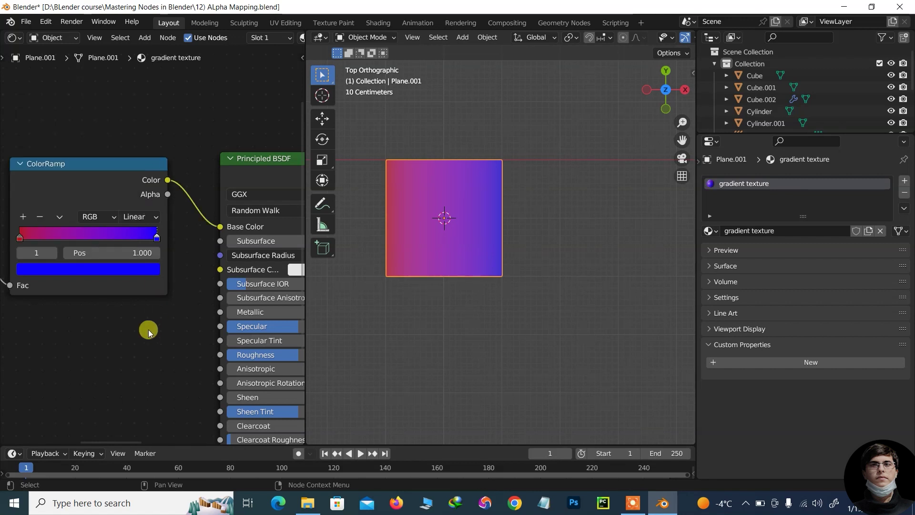
Step: Switch the Gradient Texture type to Quadratic and enlarge the plane in view
{"action": "mouse_move", "coordinate": [135, 308]}
{"action": "middle_mouse_down"}
{"action": "mouse_move", "coordinate": [96, 310]}
{"action": "mouse_move", "coordinate": [187, 310]}
{"action": "middle_mouse_up"}
{"action": "scroll", "coordinate": [133, 324], "scroll_direction": "down", "scroll_amount": 1}
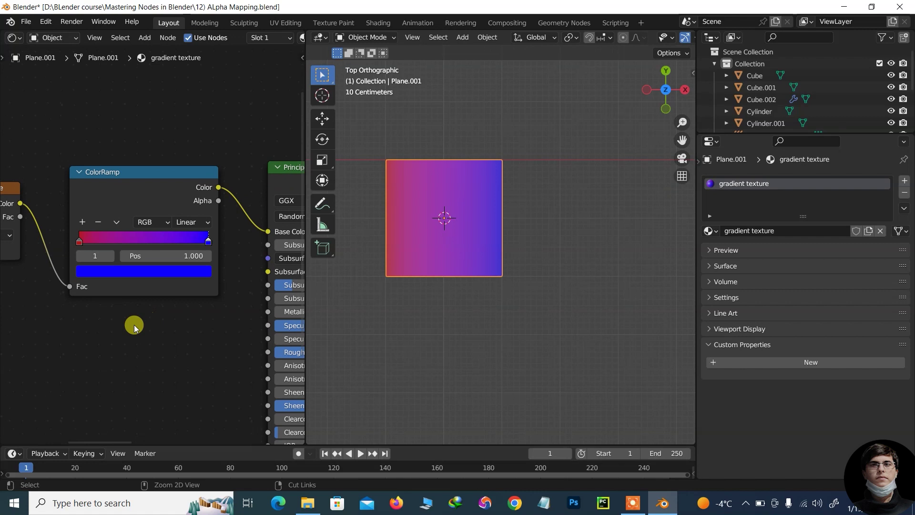
{"action": "mouse_move", "coordinate": [82, 306]}
{"action": "middle_mouse_down"}
{"action": "mouse_move", "coordinate": [180, 317]}
{"action": "mouse_move", "coordinate": [168, 303]}
{"action": "middle_mouse_up"}
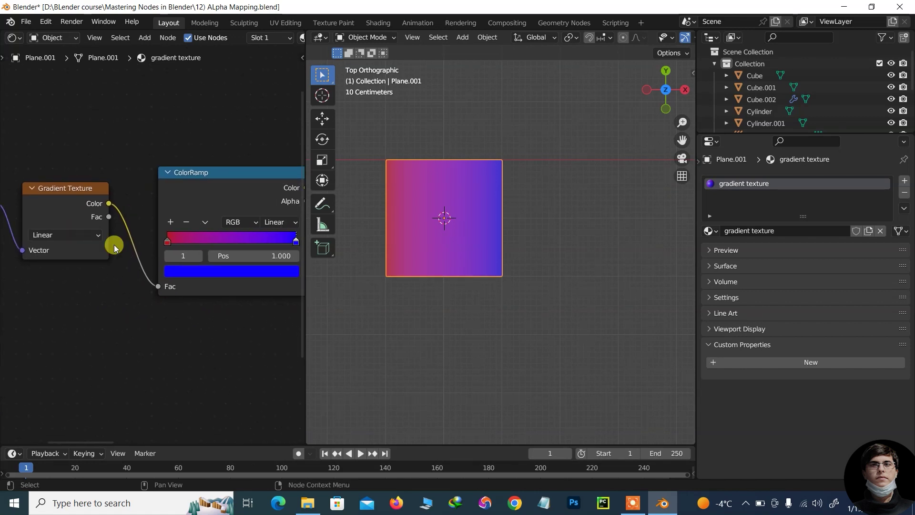
{"action": "left_click", "coordinate": [96, 238]}
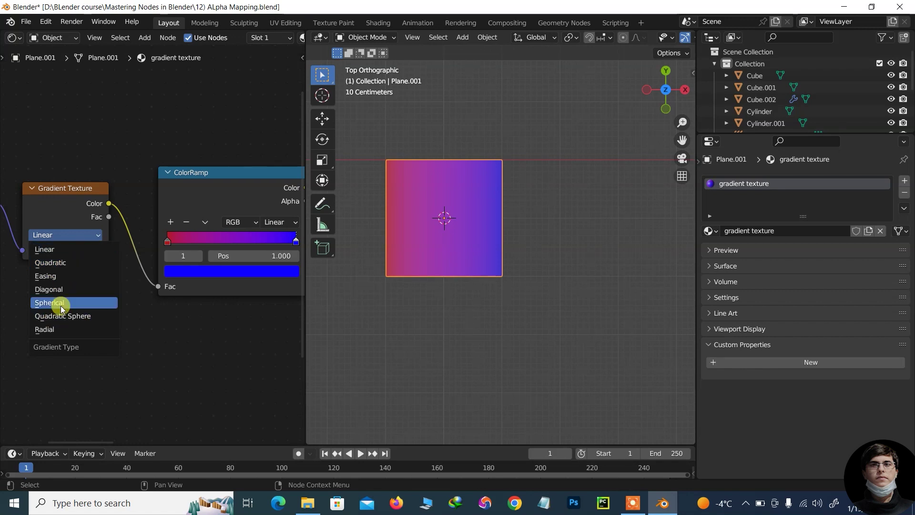
{"action": "left_click", "coordinate": [64, 263]}
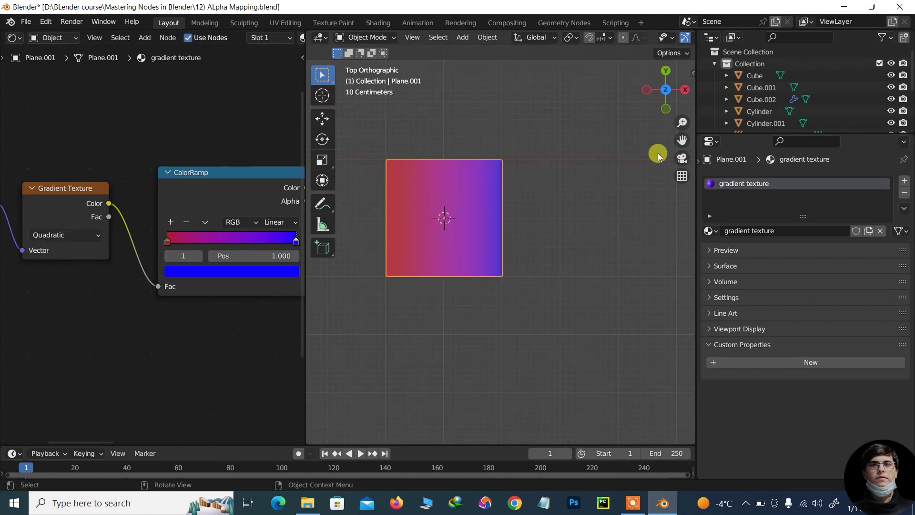
{"action": "mouse_move", "coordinate": [681, 140]}
{"action": "left_mouse_down"}
{"action": "mouse_move", "coordinate": [681, 115]}
{"action": "mouse_move", "coordinate": [686, 142]}
{"action": "left_mouse_up"}
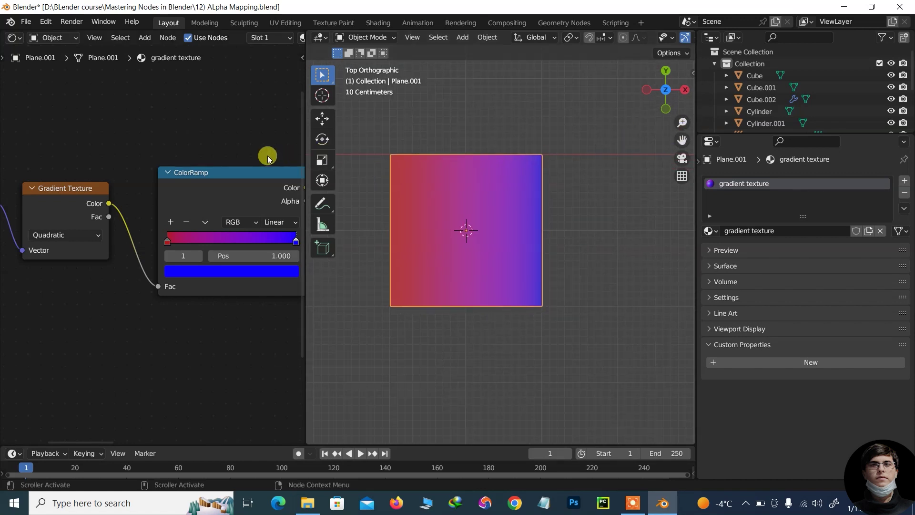
{"action": "left_click_drag", "start_coordinate": [256, 175], "coordinate": [232, 170]}
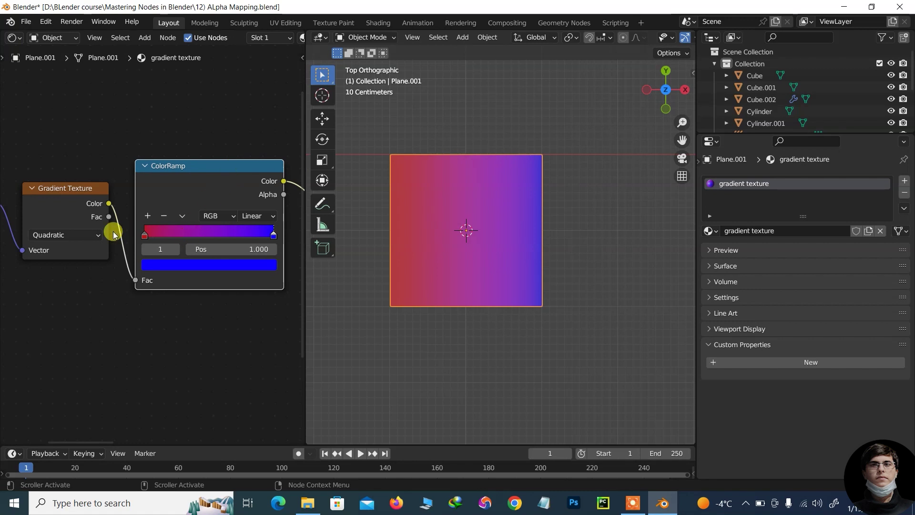
Step: Try the Diagonal, Spherical and Quadratic Sphere gradient types in turn
{"action": "left_click", "coordinate": [98, 235]}
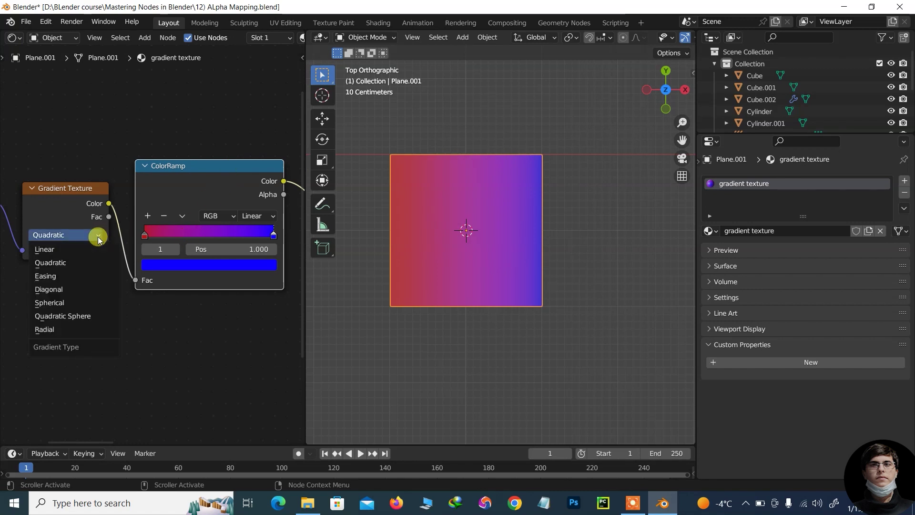
{"action": "left_click", "coordinate": [62, 289]}
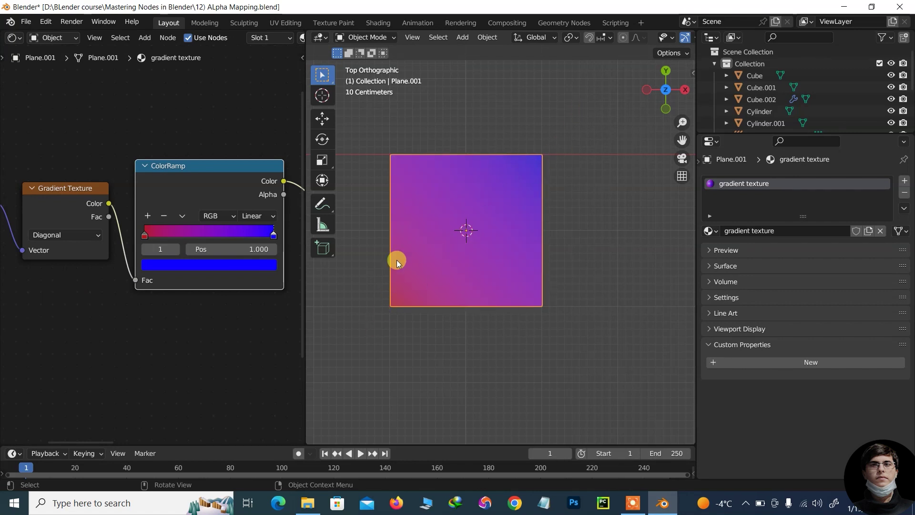
{"action": "left_click", "coordinate": [78, 236]}
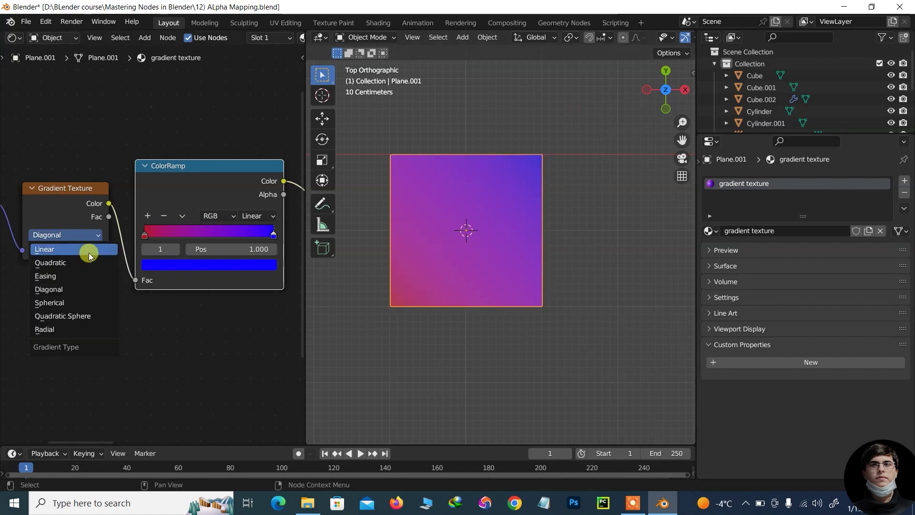
{"action": "left_click", "coordinate": [74, 303]}
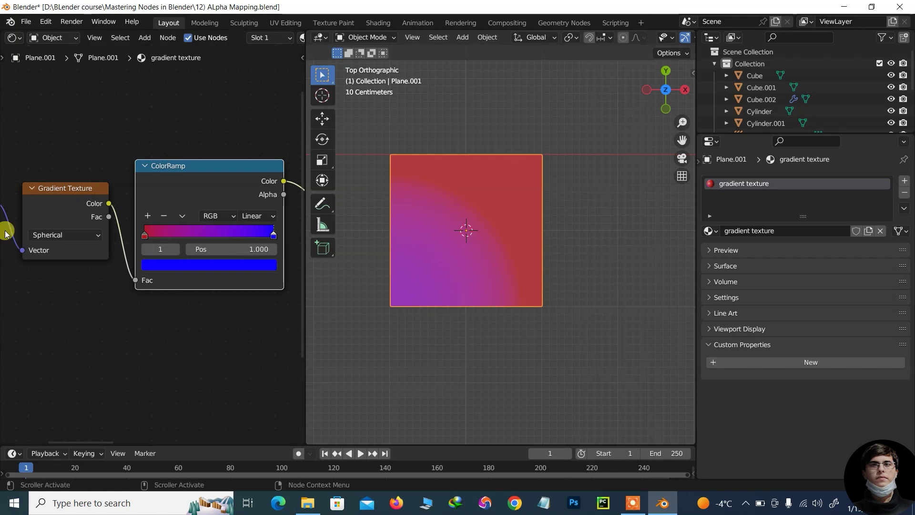
{"action": "left_click", "coordinate": [91, 235]}
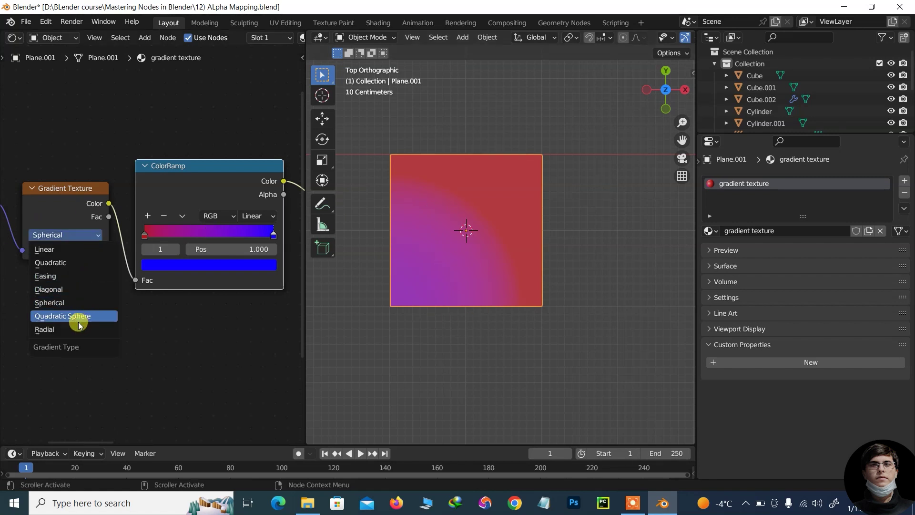
{"action": "left_click", "coordinate": [59, 317]}
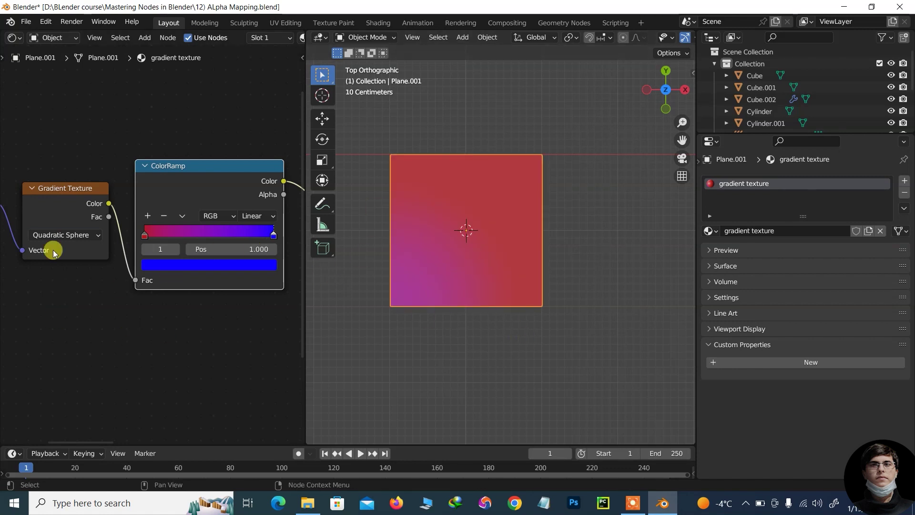
Step: Set the Gradient Texture type to Radial
{"action": "left_click", "coordinate": [93, 241]}
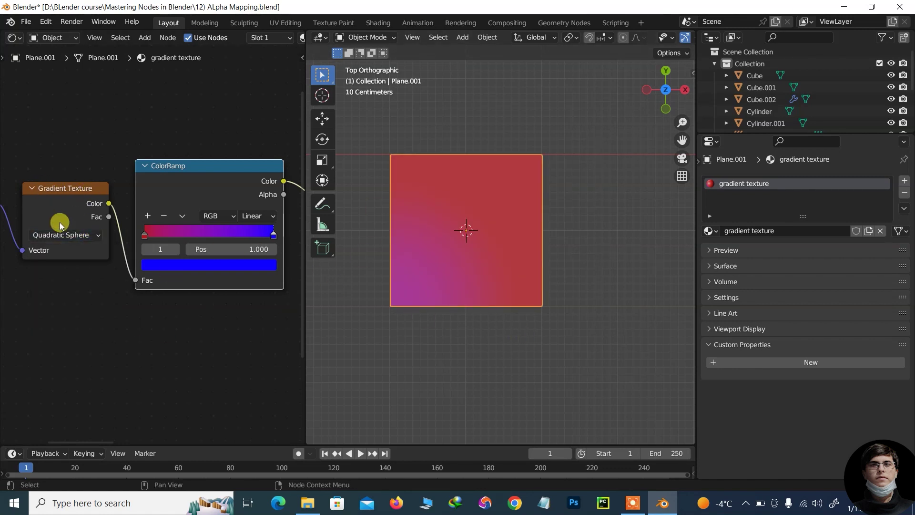
{"action": "left_click", "coordinate": [90, 235]}
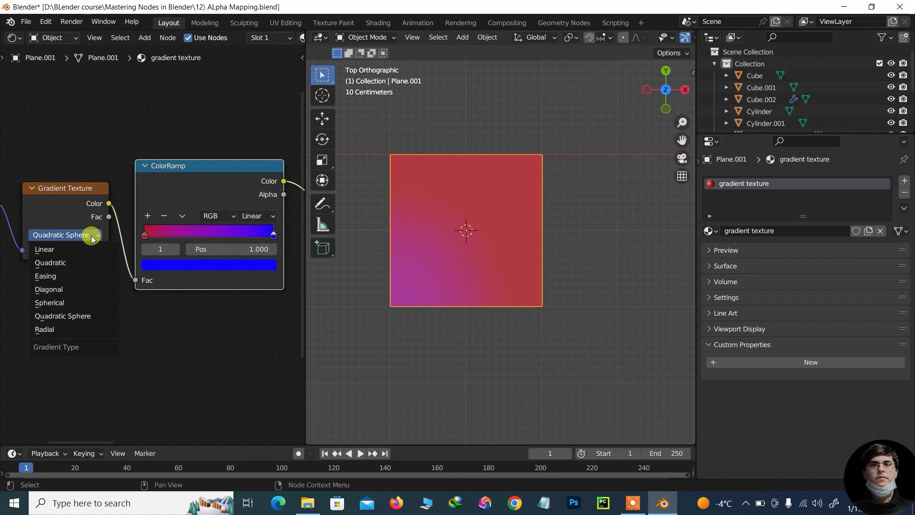
{"action": "left_click", "coordinate": [53, 330]}
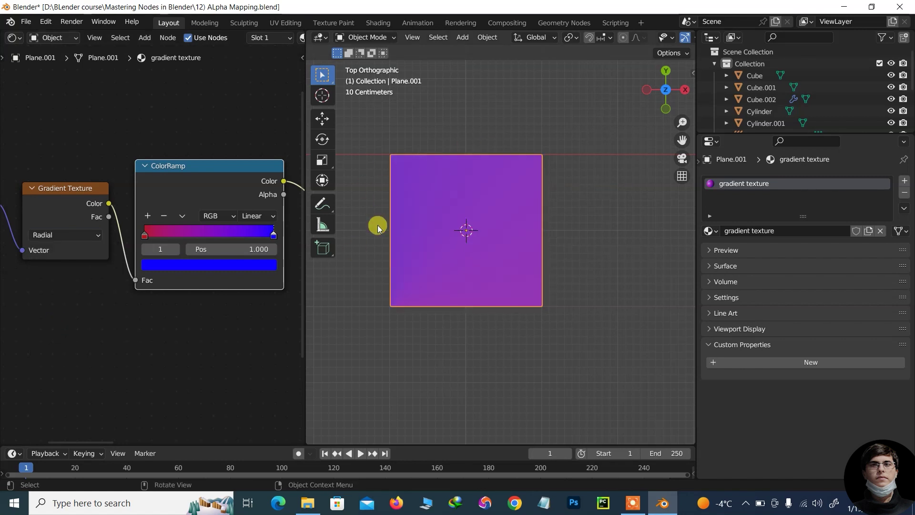
{"action": "left_click_drag", "start_coordinate": [81, 190], "coordinate": [69, 190]}
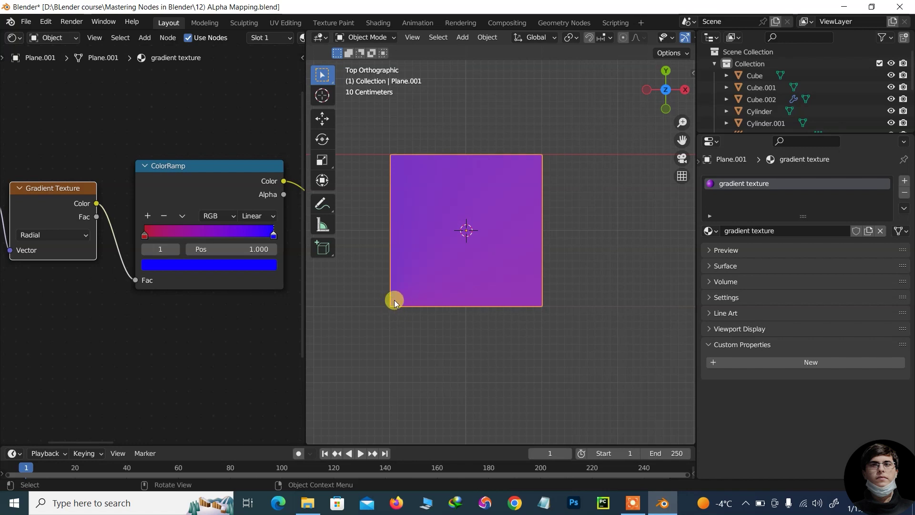
Step: Link Texture Coordinate's Object output into Mapping's Vector and briefly preview the Mapping output
{"action": "scroll", "coordinate": [213, 342], "scroll_direction": "down", "scroll_amount": 2}
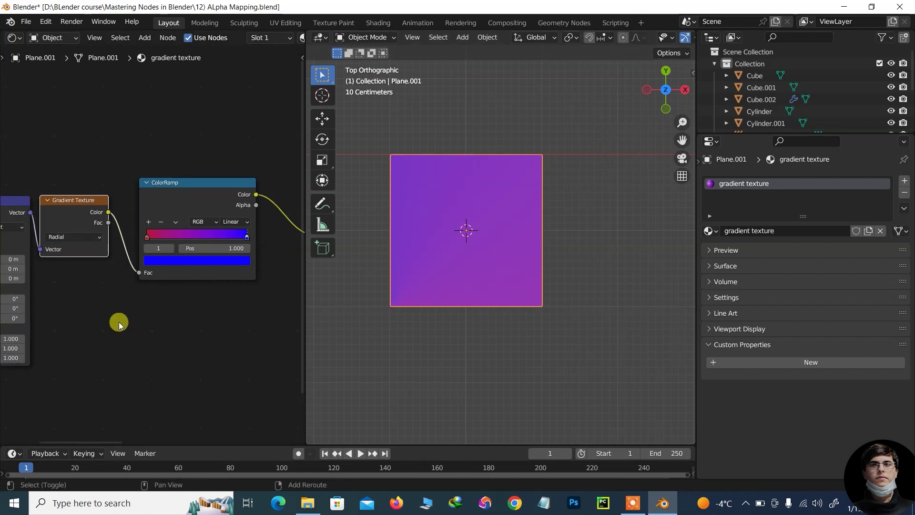
{"action": "middle_click_drag", "start_coordinate": [119, 324], "coordinate": [263, 330]}
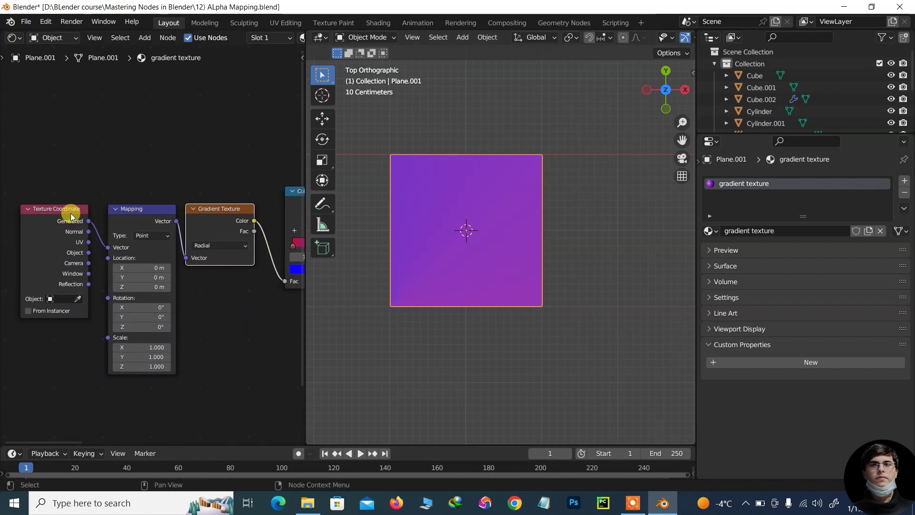
{"action": "left_click_drag", "start_coordinate": [71, 215], "coordinate": [59, 215]}
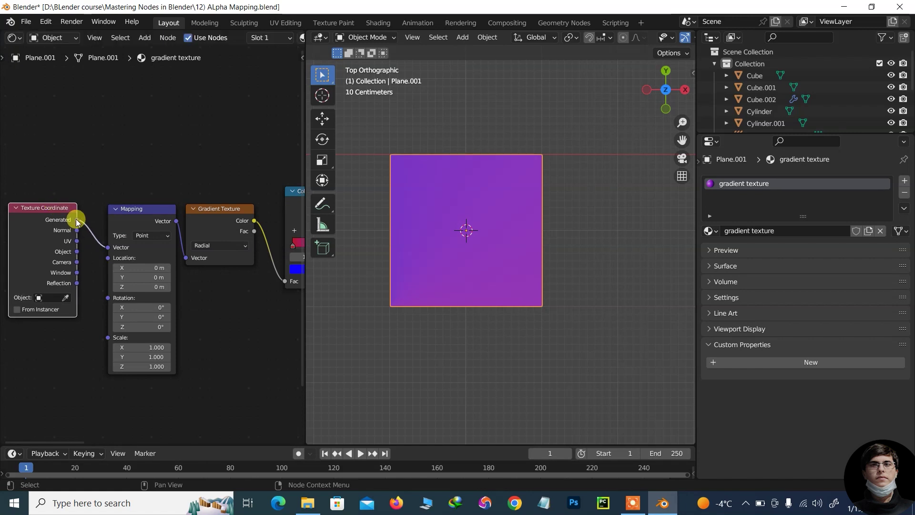
{"action": "mouse_move", "coordinate": [108, 247]}
{"action": "left_mouse_down"}
{"action": "mouse_move", "coordinate": [82, 245]}
{"action": "mouse_move", "coordinate": [107, 247]}
{"action": "left_mouse_up"}
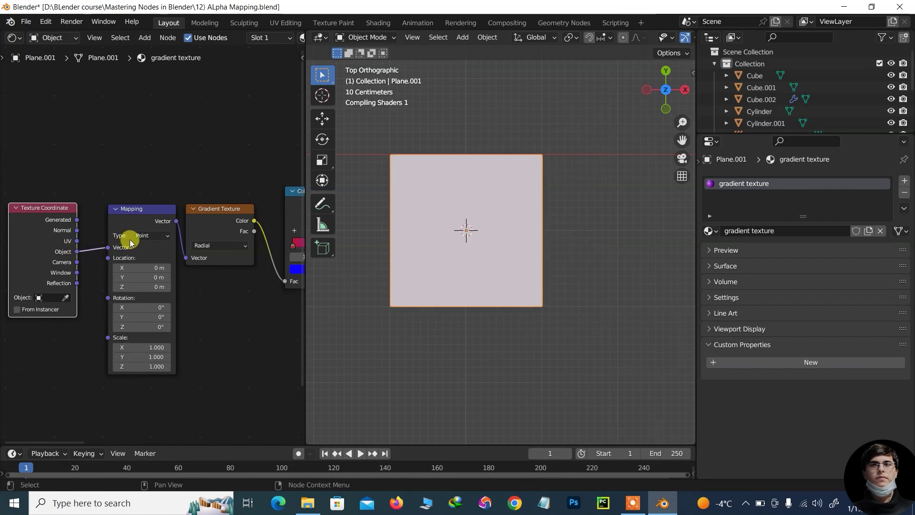
{"action": "left_click", "coordinate": [145, 210], "text": "ctrl+shift"}
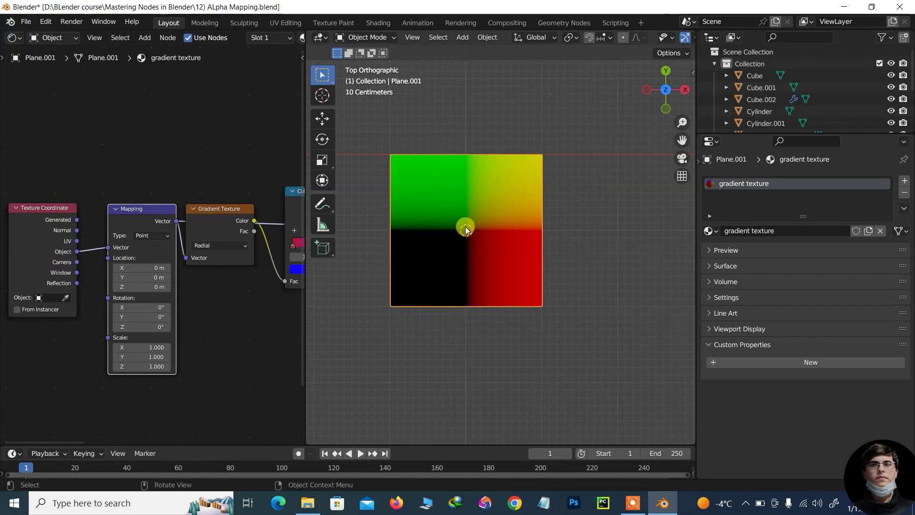
{"action": "left_click_drag", "start_coordinate": [134, 208], "coordinate": [119, 208]}
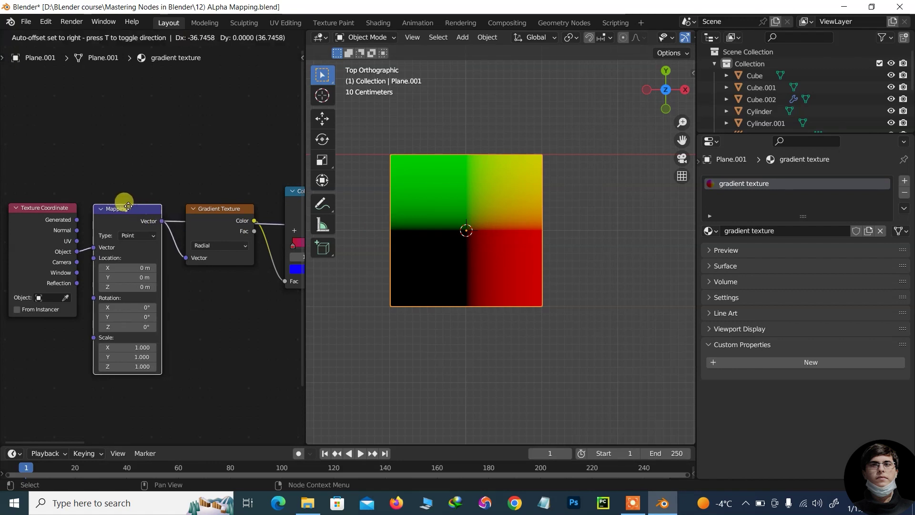
{"action": "mouse_move", "coordinate": [254, 312]}
{"action": "middle_mouse_down", "text": "shift"}
{"action": "mouse_move", "coordinate": [156, 329]}
{"action": "mouse_move", "coordinate": [45, 332]}
{"action": "middle_mouse_up", "text": "shift"}
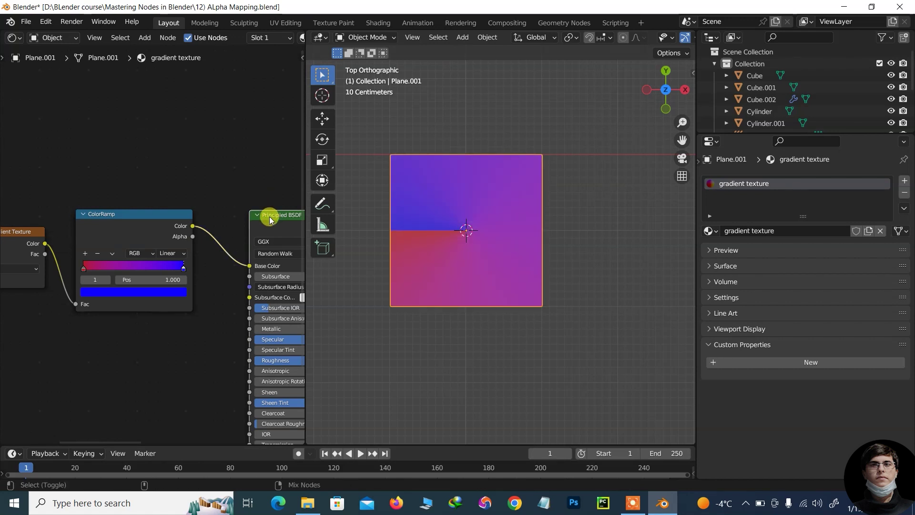
{"action": "middle_click_drag", "start_coordinate": [111, 340], "coordinate": [190, 341], "text": "shift"}
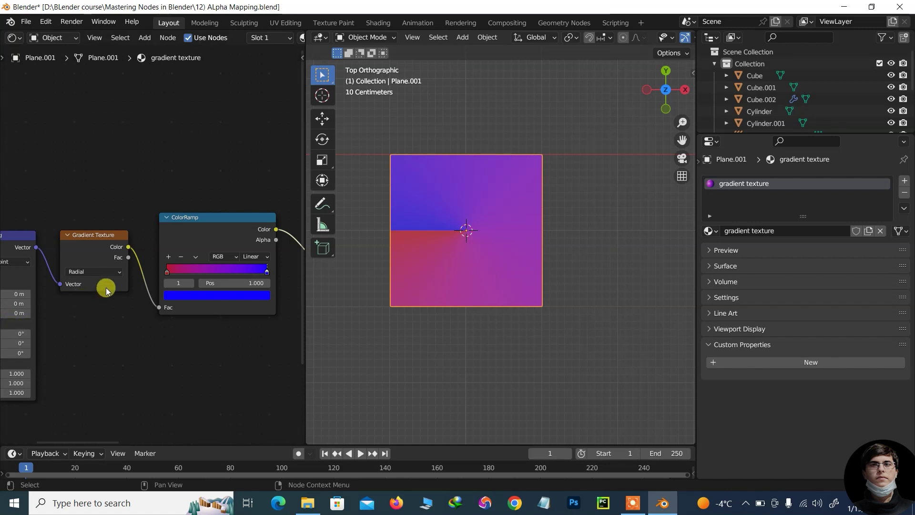
Step: Switch the gradient back to Linear and add a green middle stop to the ColorRamp
{"action": "left_click", "coordinate": [118, 273]}
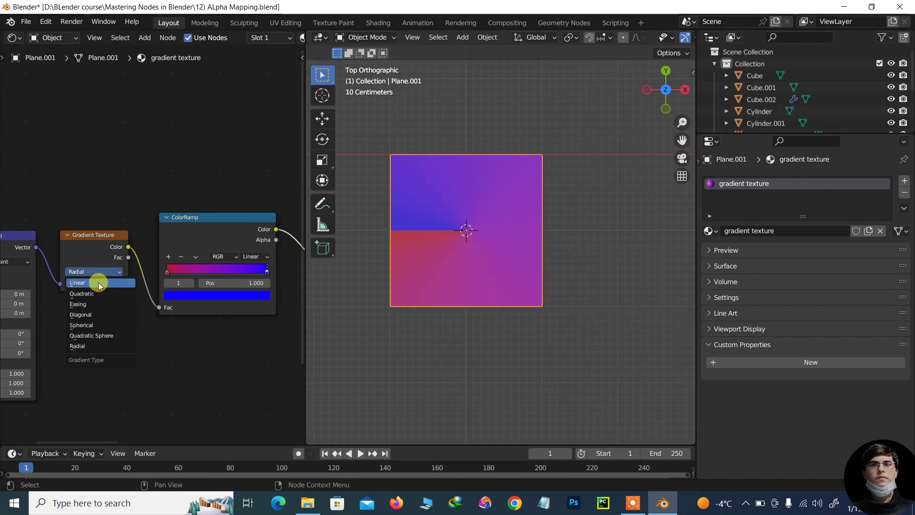
{"action": "left_click", "coordinate": [100, 283]}
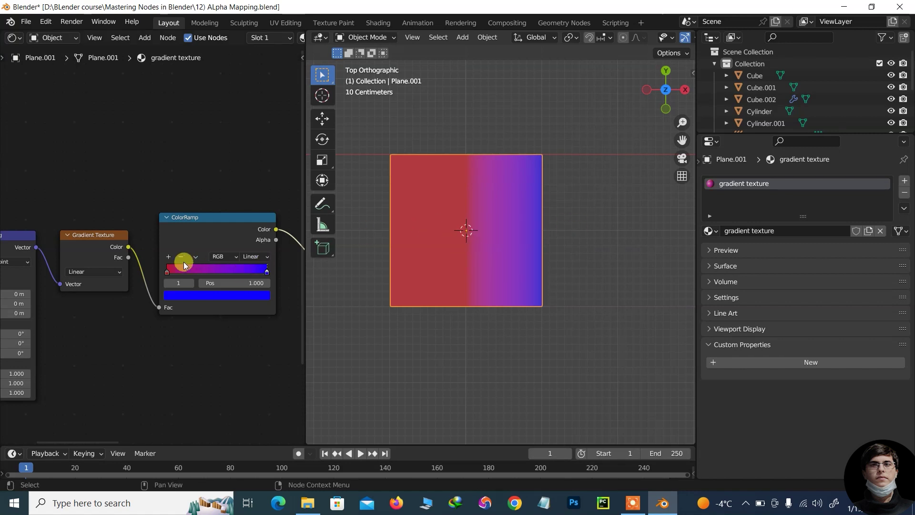
{"action": "left_click", "coordinate": [167, 258]}
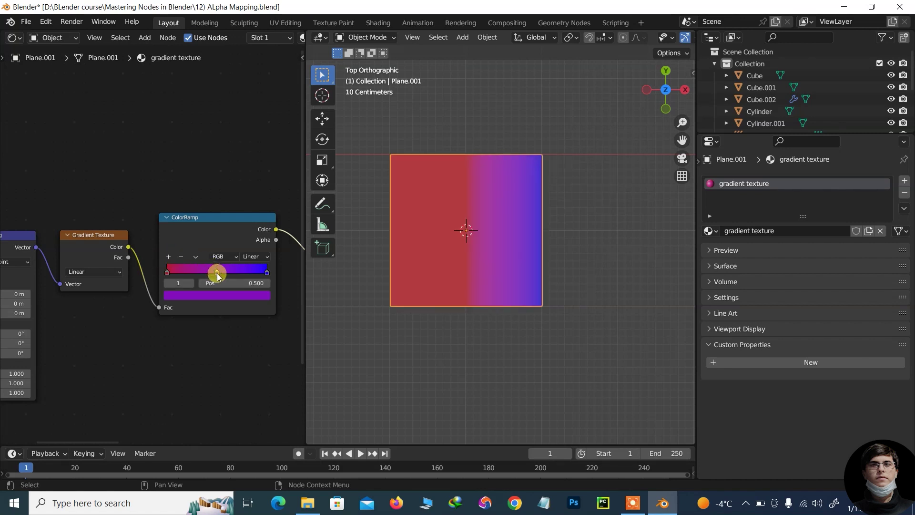
{"action": "left_click", "coordinate": [214, 295]}
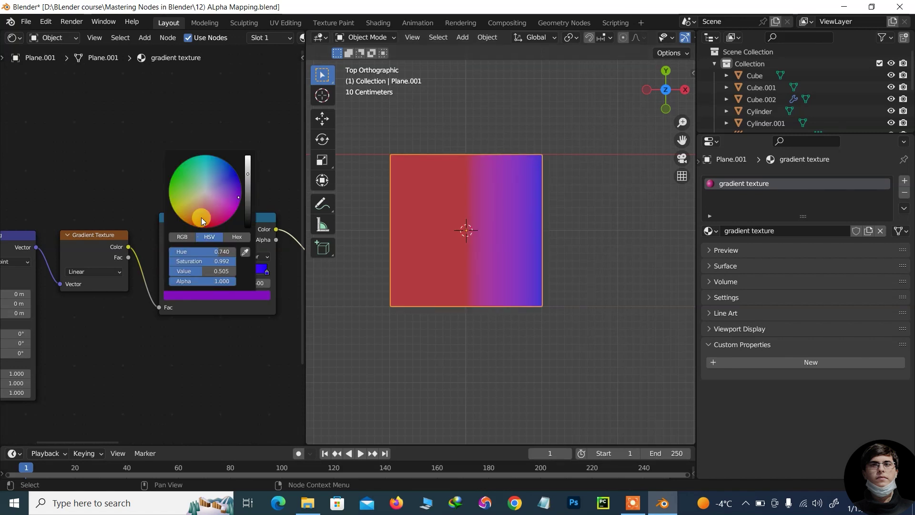
{"action": "left_click_drag", "start_coordinate": [194, 189], "coordinate": [181, 175]}
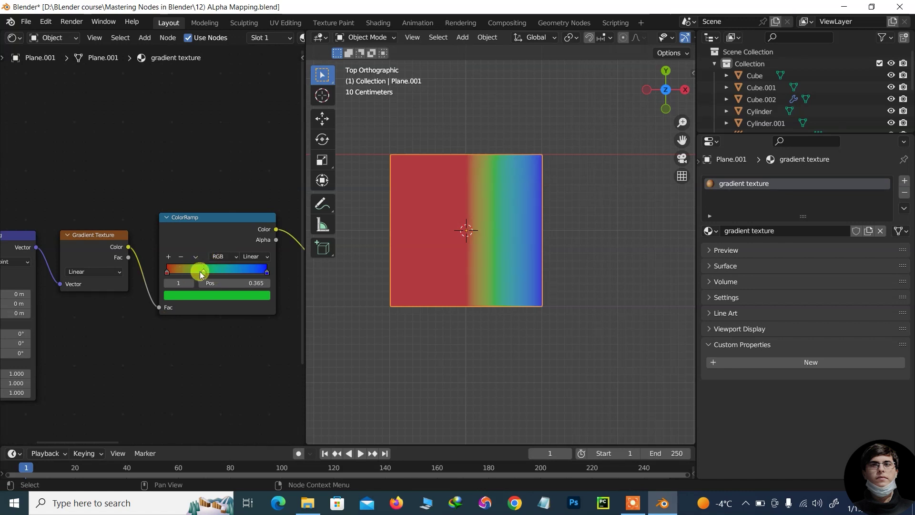
Step: Distribute the red, green and blue ColorRamp stops from the left
{"action": "mouse_move", "coordinate": [168, 273]}
{"action": "left_mouse_down"}
{"action": "mouse_move", "coordinate": [155, 270]}
{"action": "mouse_move", "coordinate": [263, 273]}
{"action": "left_mouse_up"}
{"action": "left_click", "coordinate": [194, 258]}
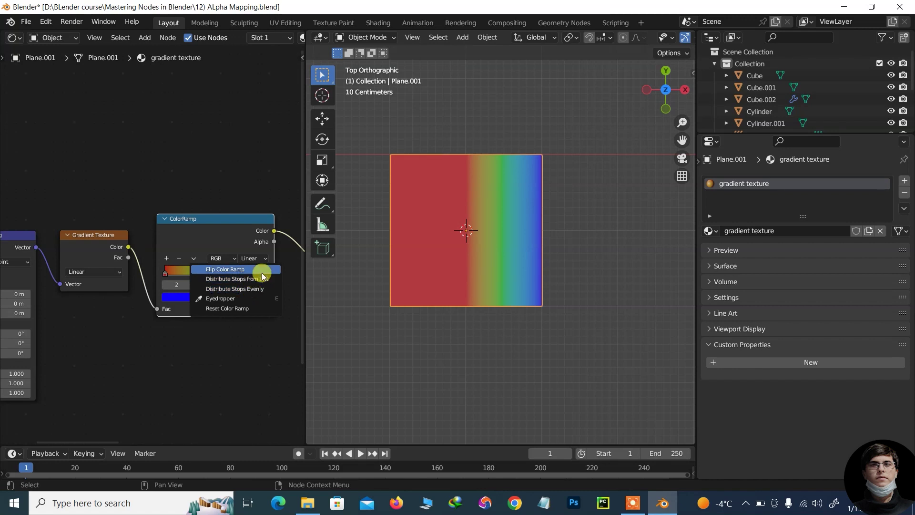
{"action": "left_click", "coordinate": [235, 281]}
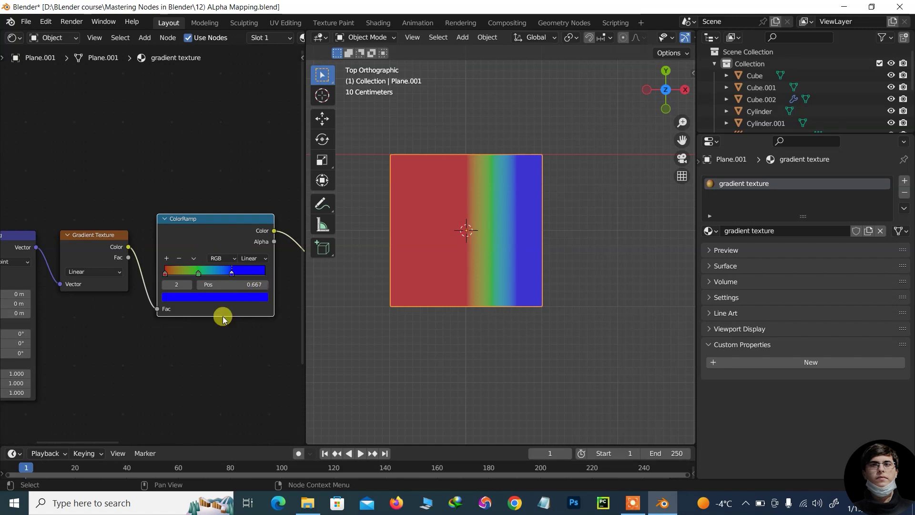
{"action": "mouse_move", "coordinate": [221, 331]}
{"action": "middle_mouse_down", "text": "ctrl"}
{"action": "mouse_move", "coordinate": [245, 290]}
{"action": "mouse_move", "coordinate": [241, 233]}
{"action": "middle_mouse_up", "text": "ctrl"}
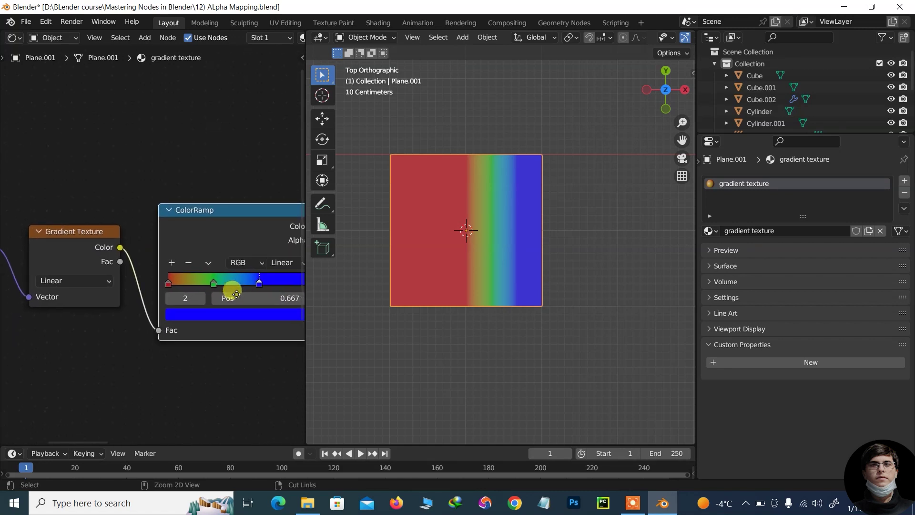
Step: Switch the Gradient Texture type to Spherical and the ColorRamp interpolation from Linear to Constant
{"action": "left_click_drag", "start_coordinate": [250, 215], "coordinate": [227, 211]}
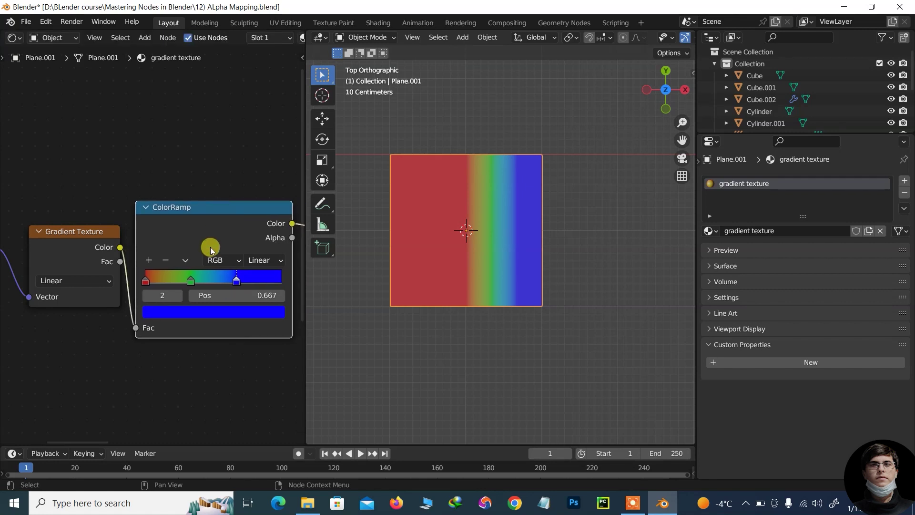
{"action": "left_click", "coordinate": [98, 279]}
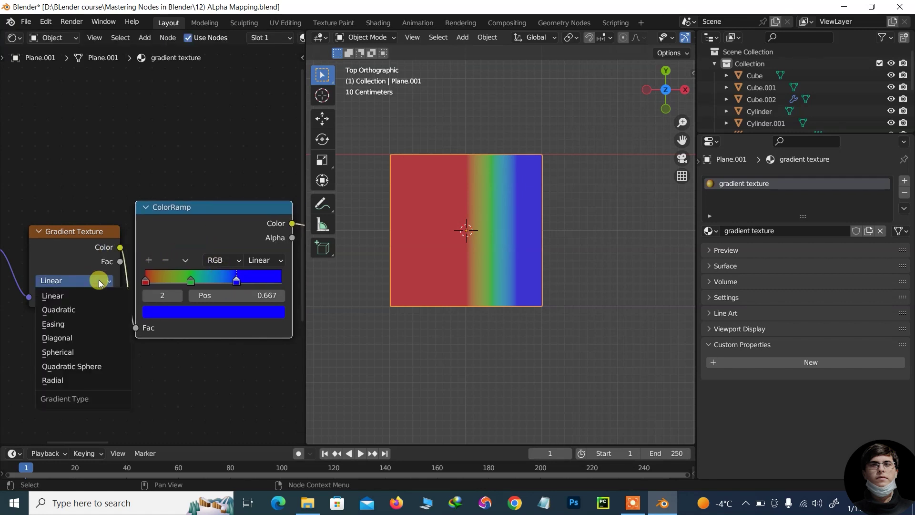
{"action": "left_click", "coordinate": [72, 351]}
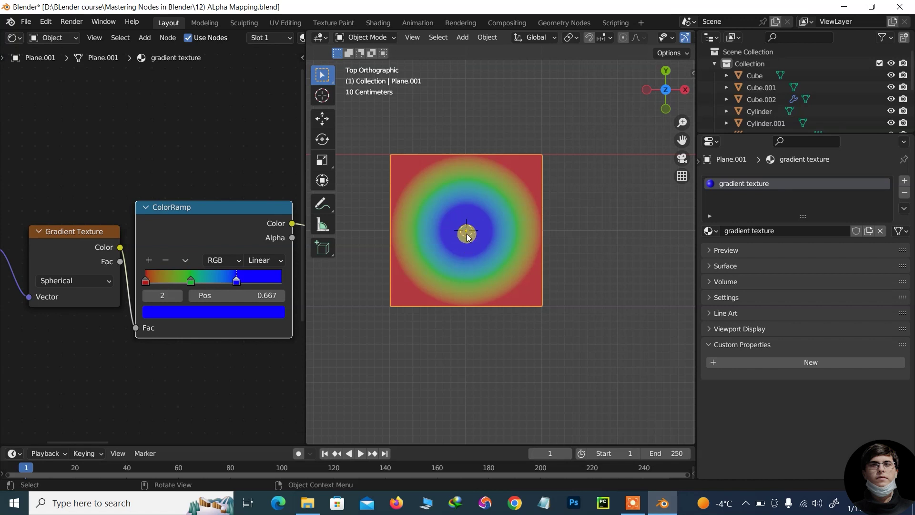
{"action": "left_click", "coordinate": [279, 262]}
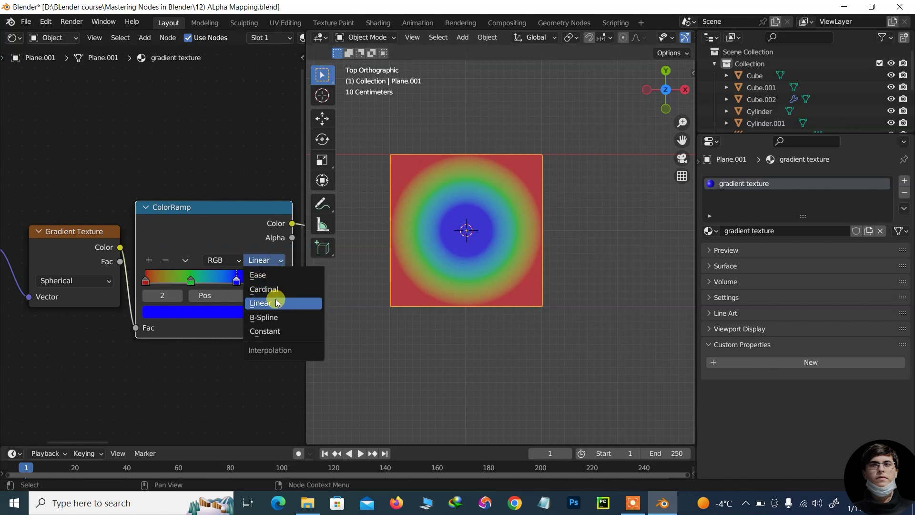
{"action": "left_click", "coordinate": [269, 330]}
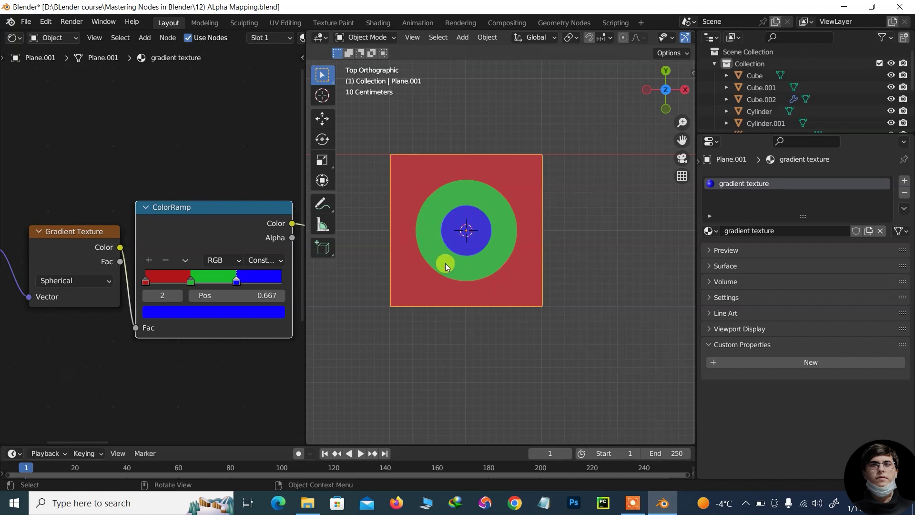
Step: Distribute the ColorRamp stops evenly
{"action": "left_click", "coordinate": [186, 263]}
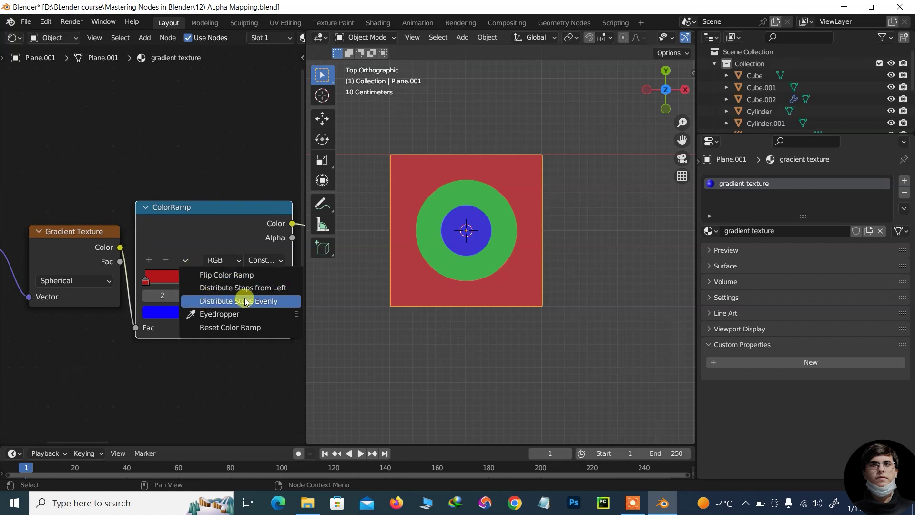
{"action": "left_click", "coordinate": [185, 259]}
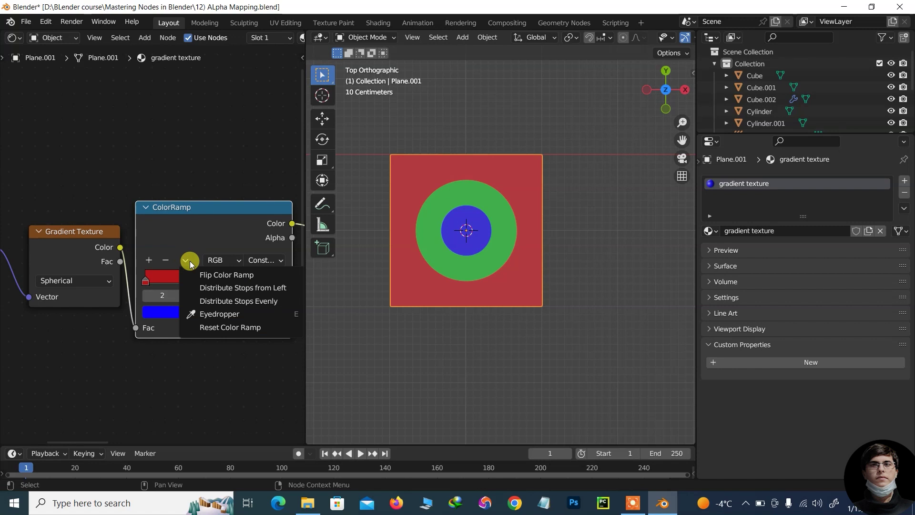
{"action": "left_click", "coordinate": [237, 300]}
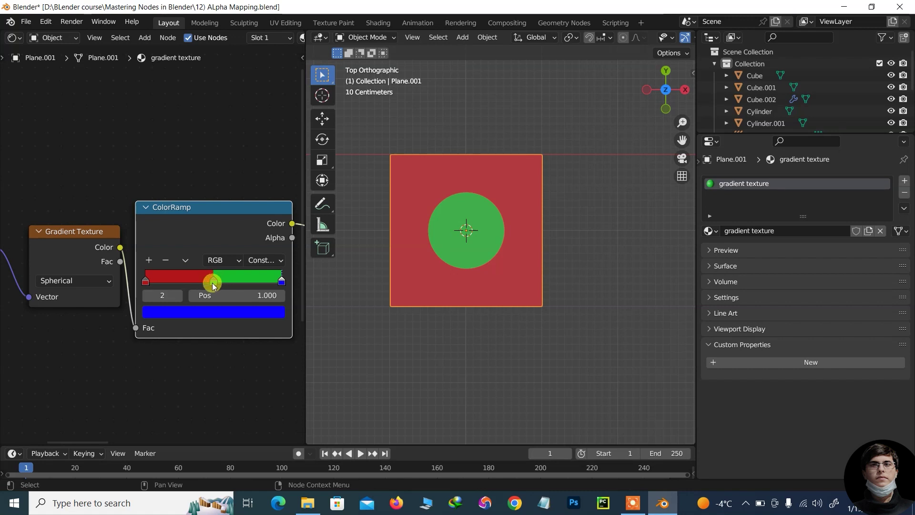
Step: Slide the green stop to about 0.155 and the blue stop to 0.498
{"action": "left_click_drag", "start_coordinate": [214, 282], "coordinate": [188, 281]}
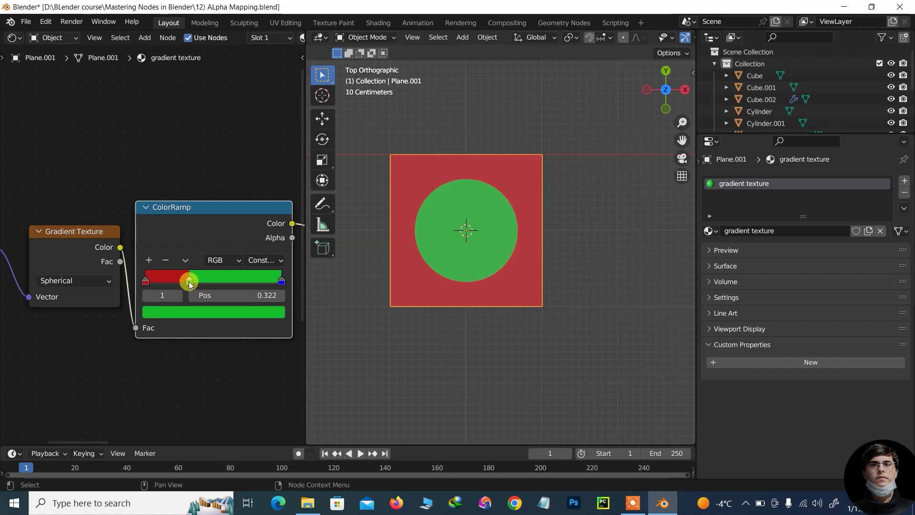
{"action": "left_click_drag", "start_coordinate": [279, 282], "coordinate": [234, 285]}
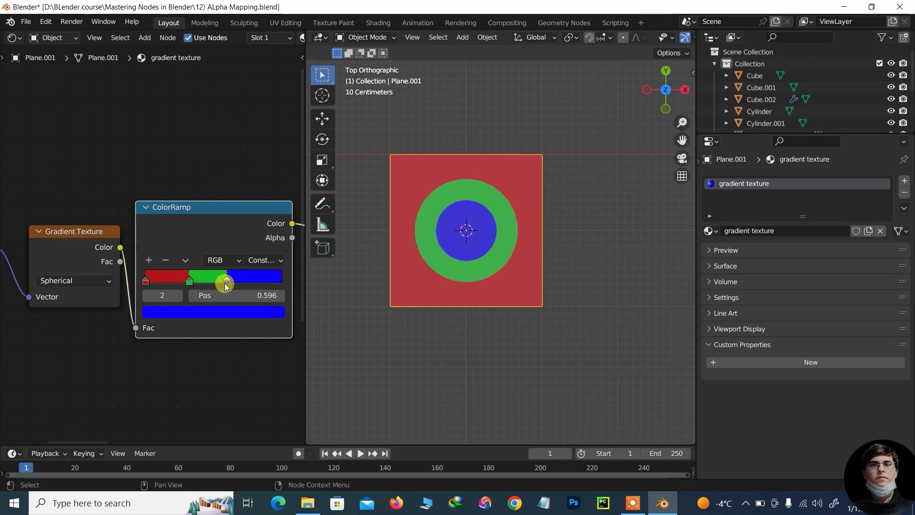
{"action": "left_click_drag", "start_coordinate": [187, 282], "coordinate": [174, 282]}
{"action": "right_click", "coordinate": [178, 282]}
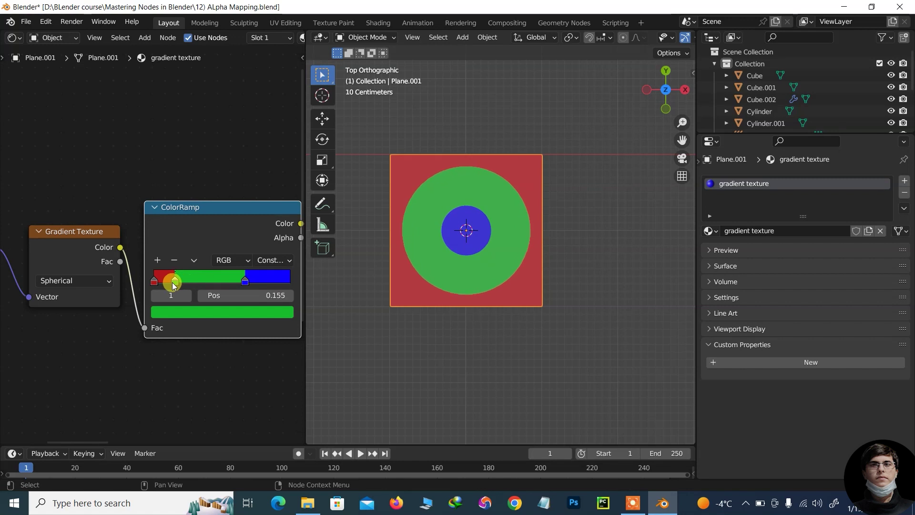
{"action": "left_click_drag", "start_coordinate": [242, 282], "coordinate": [223, 282]}
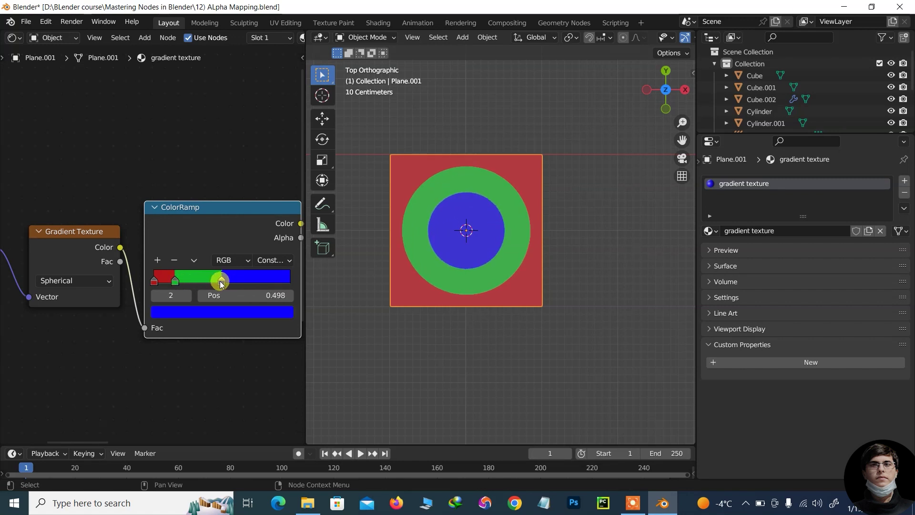
Step: Add a fourth ramp stop at about 0.829 and colour it yellow
{"action": "left_click", "coordinate": [157, 260]}
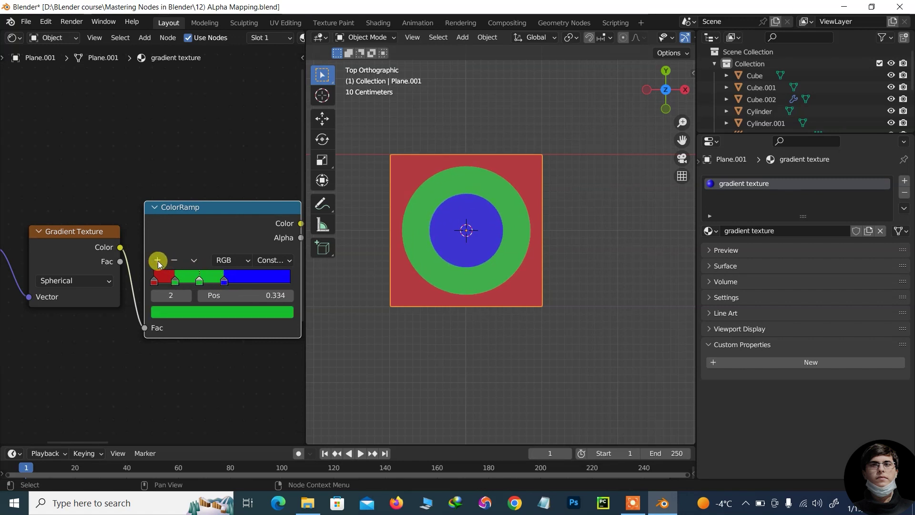
{"action": "key", "text": "g"}
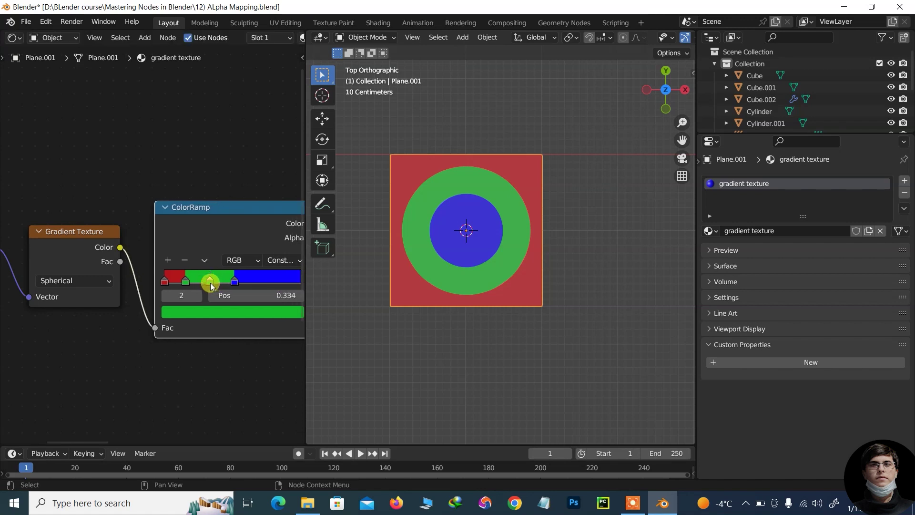
{"action": "left_click", "coordinate": [193, 281]}
{"action": "left_click_drag", "start_coordinate": [193, 281], "coordinate": [265, 284]}
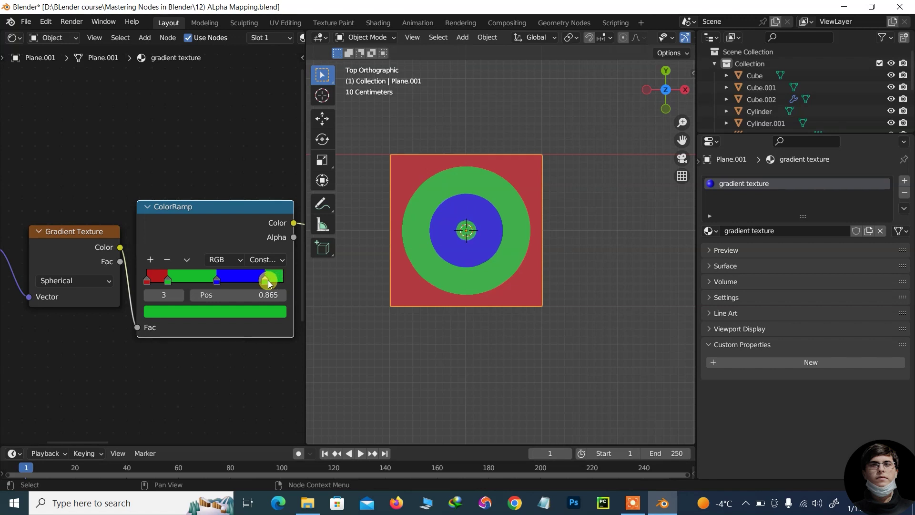
{"action": "left_click", "coordinate": [254, 313]}
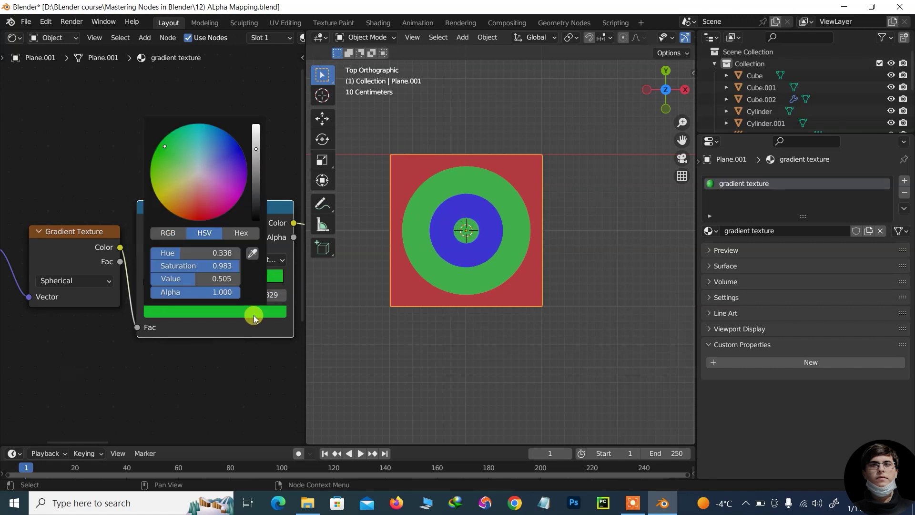
{"action": "mouse_move", "coordinate": [213, 182]}
{"action": "left_mouse_down"}
{"action": "mouse_move", "coordinate": [222, 172]}
{"action": "mouse_move", "coordinate": [185, 181]}
{"action": "mouse_move", "coordinate": [161, 203]}
{"action": "left_mouse_up"}
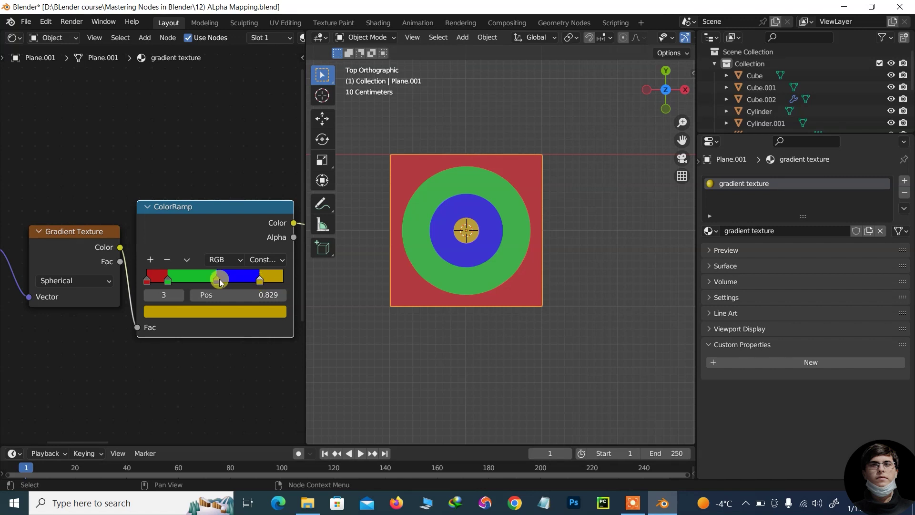
{"action": "left_click", "coordinate": [233, 183]}
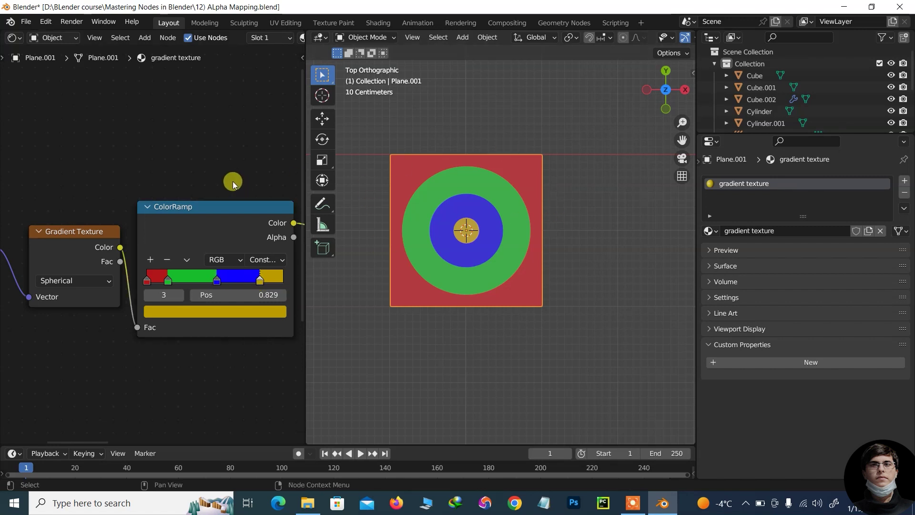
Step: Frame all nodes, then raise the Gradient Texture and Mapping nodes slightly to align them
{"action": "mouse_move", "coordinate": [233, 183]}
{"action": "middle_mouse_down"}
{"action": "mouse_move", "coordinate": [122, 188]}
{"action": "mouse_move", "coordinate": [145, 188]}
{"action": "middle_mouse_up"}
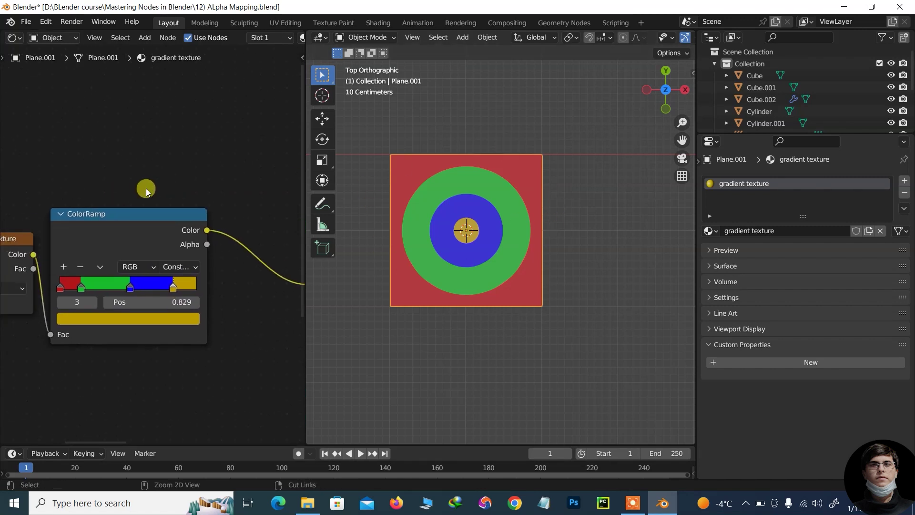
{"action": "key", "text": "Home"}
{"action": "scroll", "coordinate": [127, 281], "scroll_direction": "up", "scroll_amount": 3}
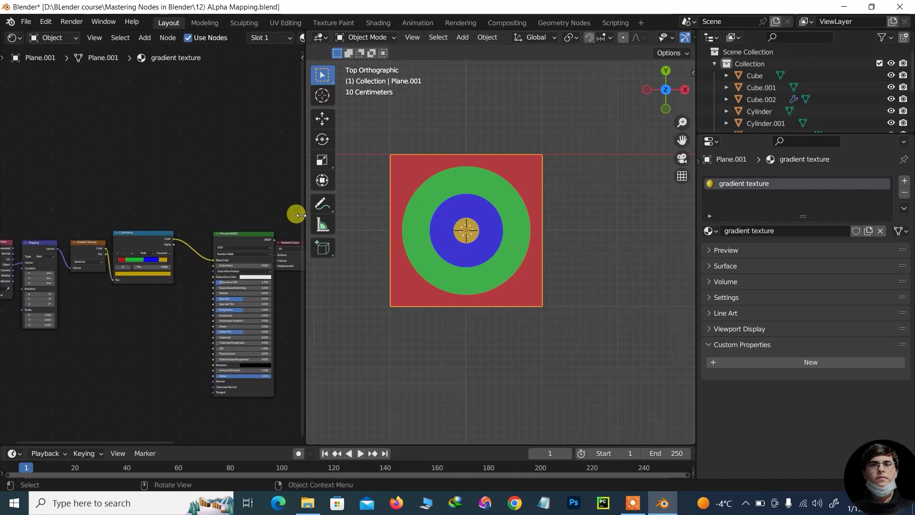
{"action": "scroll", "coordinate": [194, 201], "scroll_direction": "up", "scroll_amount": 2, "text": "shift"}
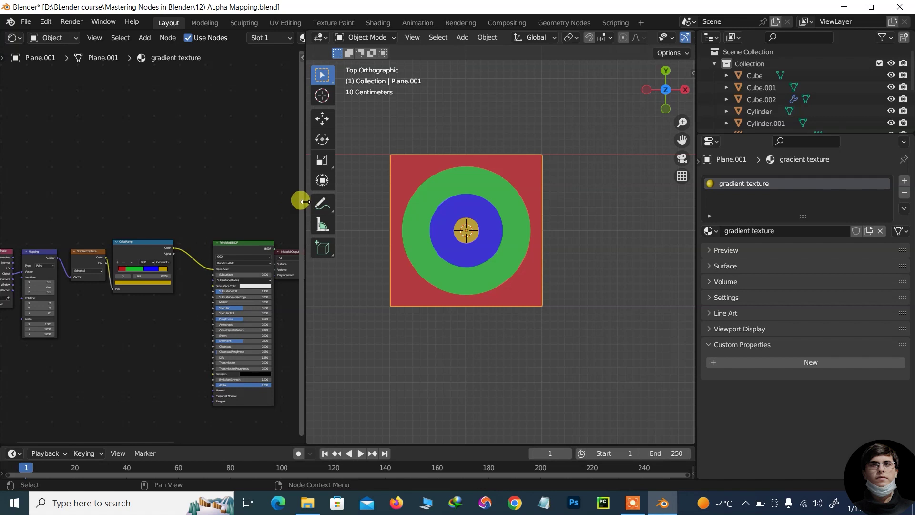
{"action": "left_click_drag", "start_coordinate": [98, 251], "coordinate": [97, 240]}
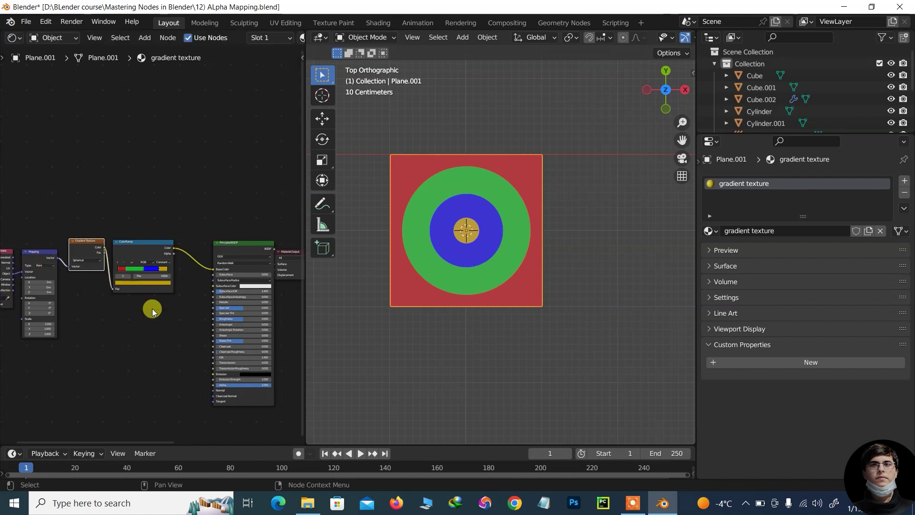
{"action": "left_click_drag", "start_coordinate": [40, 249], "coordinate": [39, 222]}
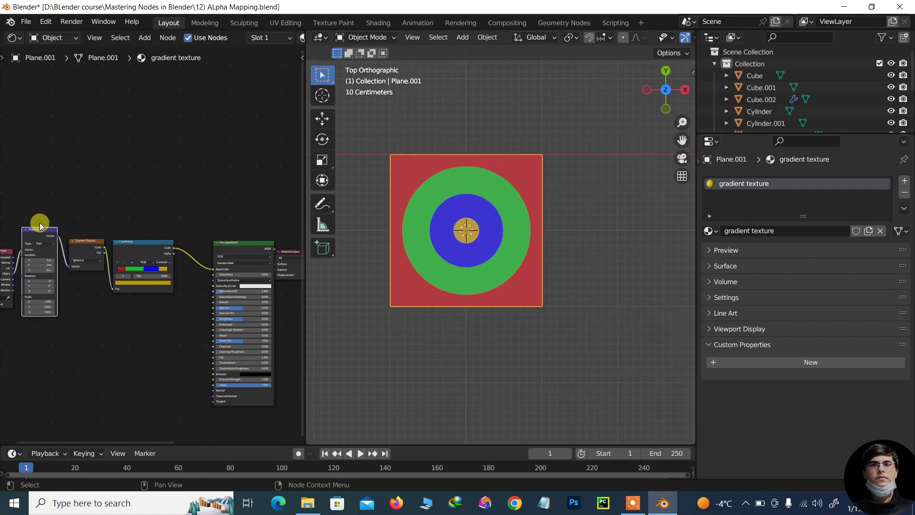